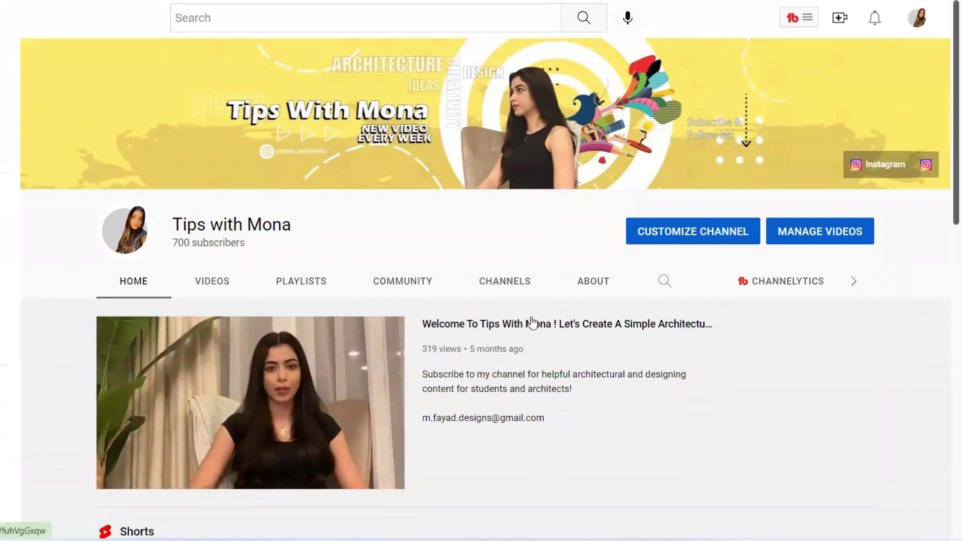
Look through the architecture tutorial channel's home page and its list of uploaded videos
{"action": "scroll", "coordinate": [532, 324], "scroll_direction": "down", "scroll_amount": 8}
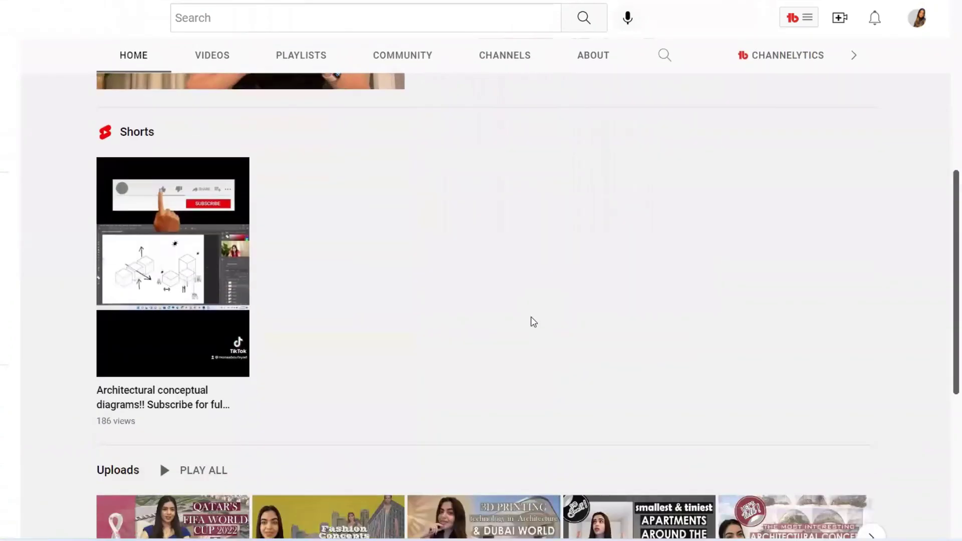
{"action": "scroll", "coordinate": [534, 323], "scroll_direction": "down", "scroll_amount": 5}
{"action": "scroll", "coordinate": [533, 321], "scroll_direction": "down", "scroll_amount": 2}
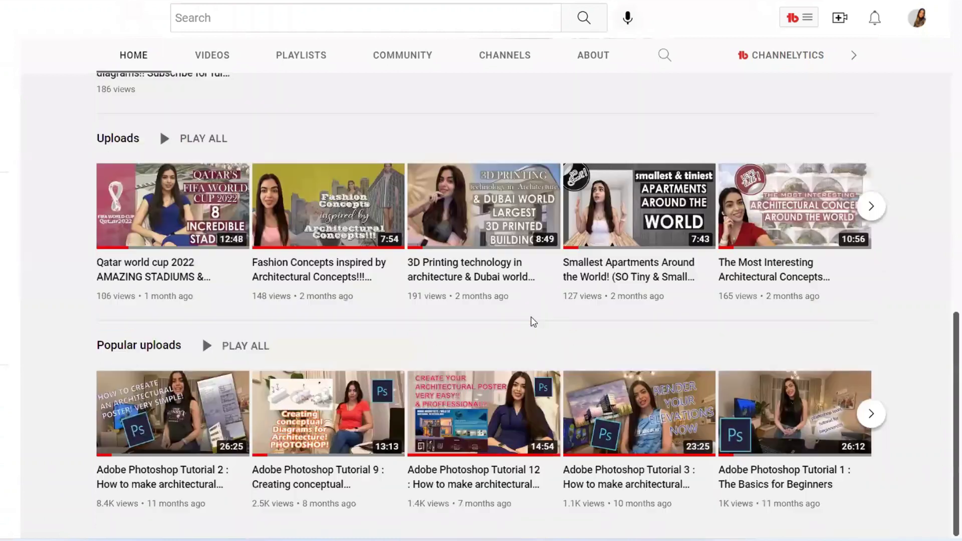
{"action": "scroll", "coordinate": [530, 321], "scroll_direction": "up", "scroll_amount": 12}
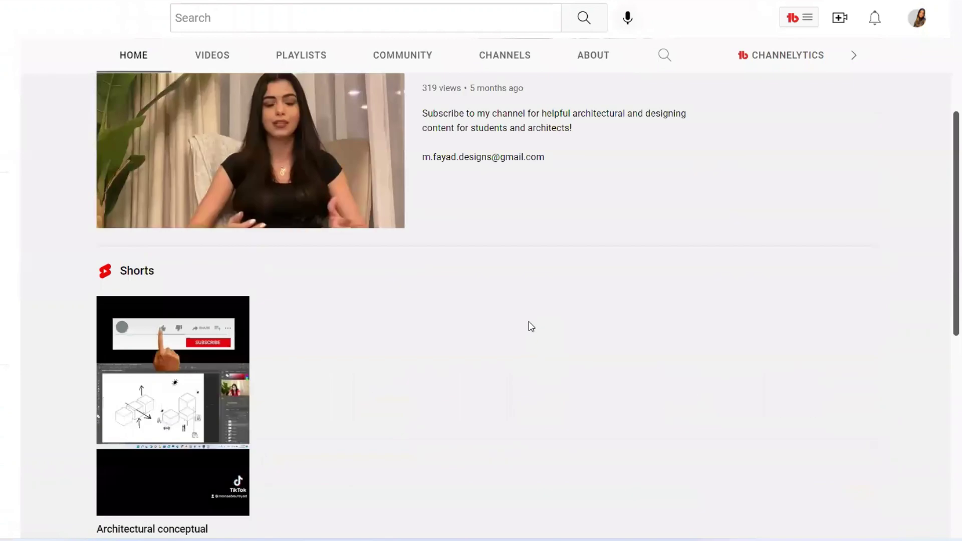
{"action": "left_click", "coordinate": [192, 140]}
{"action": "scroll", "coordinate": [255, 199], "scroll_direction": "down", "scroll_amount": 10}
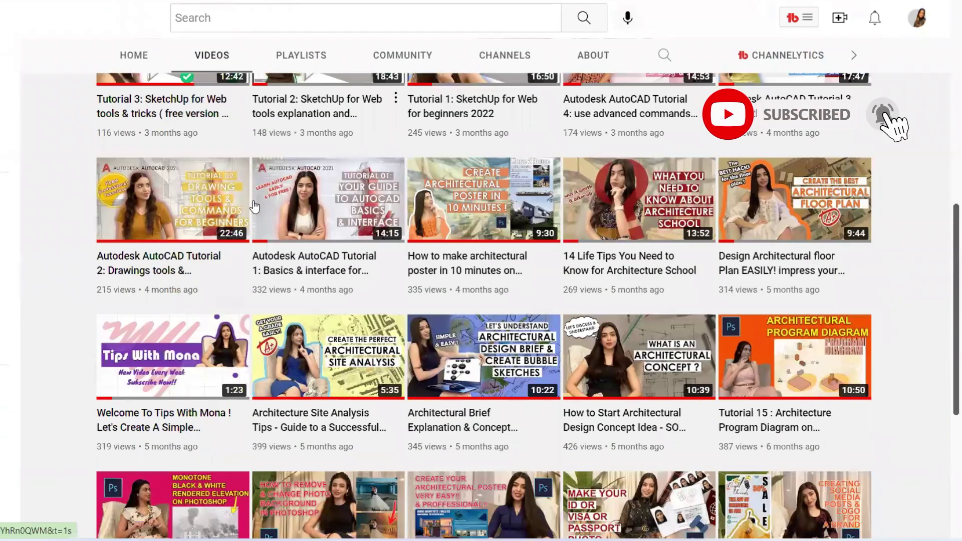
{"action": "scroll", "coordinate": [254, 205], "scroll_direction": "down", "scroll_amount": 6}
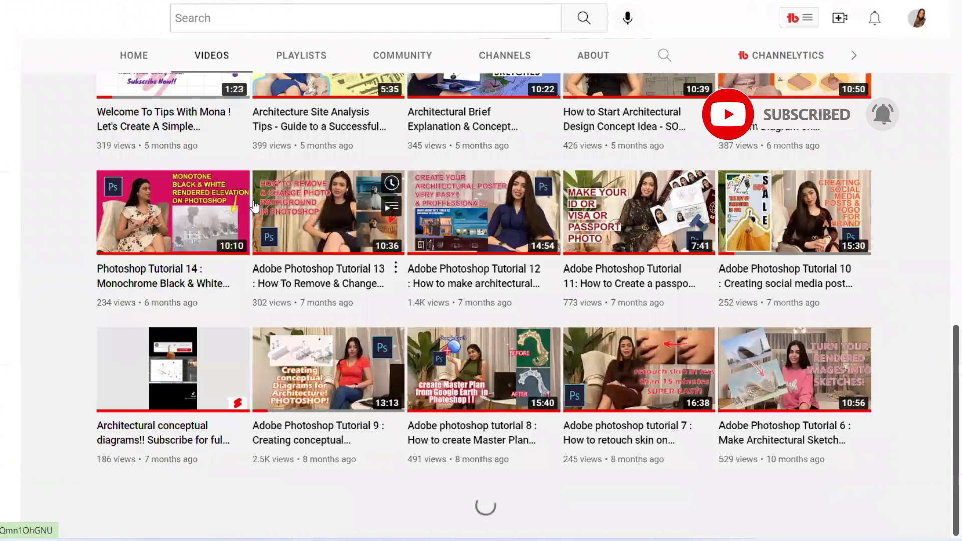
{"action": "scroll", "coordinate": [254, 206], "scroll_direction": "down", "scroll_amount": 2}
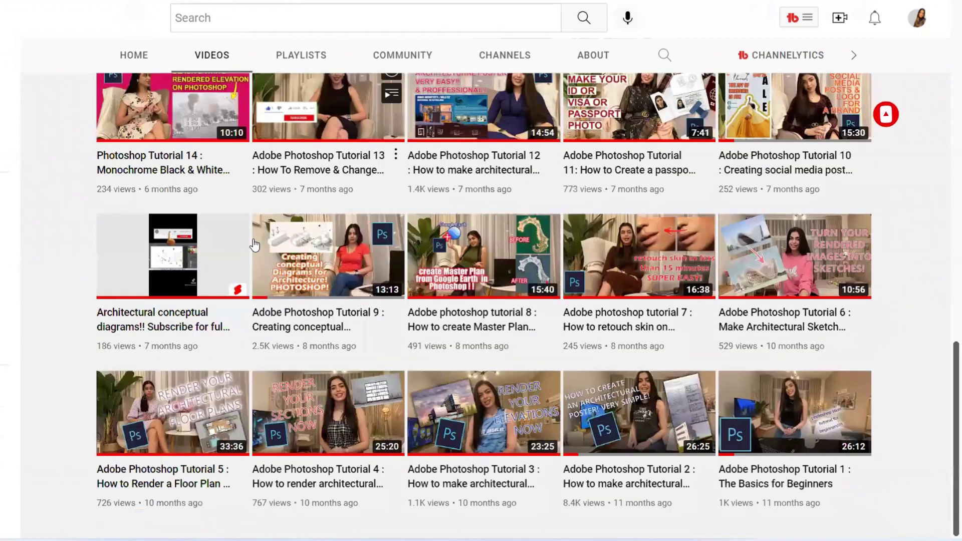
{"action": "scroll", "coordinate": [255, 243], "scroll_direction": "up", "scroll_amount": 8}
{"action": "scroll", "coordinate": [254, 245], "scroll_direction": "up", "scroll_amount": 10}
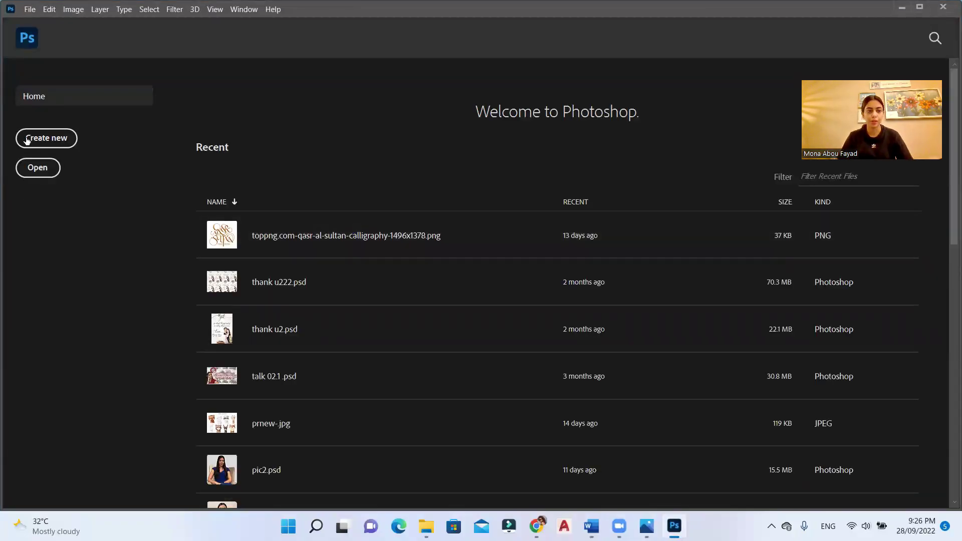
Create a new landscape document of 420 x 297 mm at 180 pixels/inch in RGB with a white background
{"action": "left_click", "coordinate": [29, 140]}
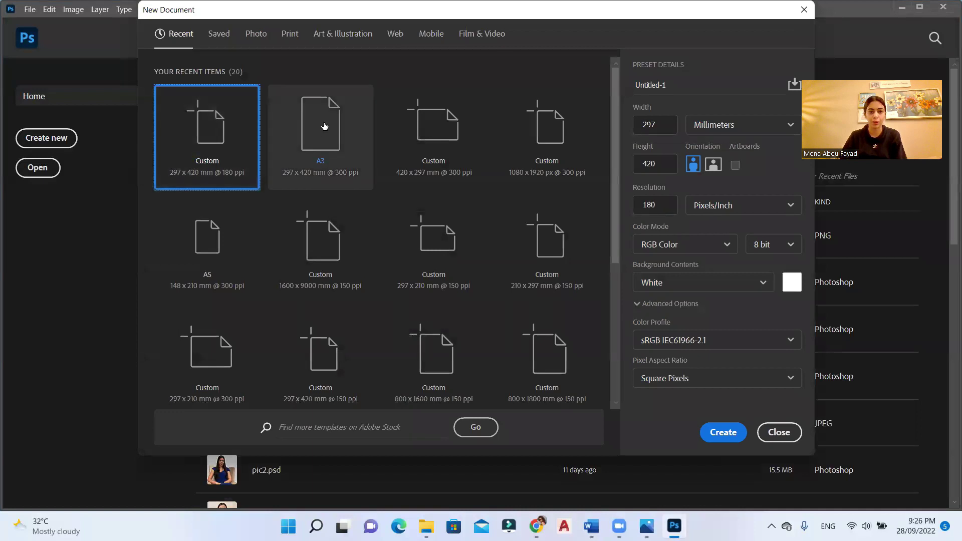
{"action": "left_click", "coordinate": [714, 165]}
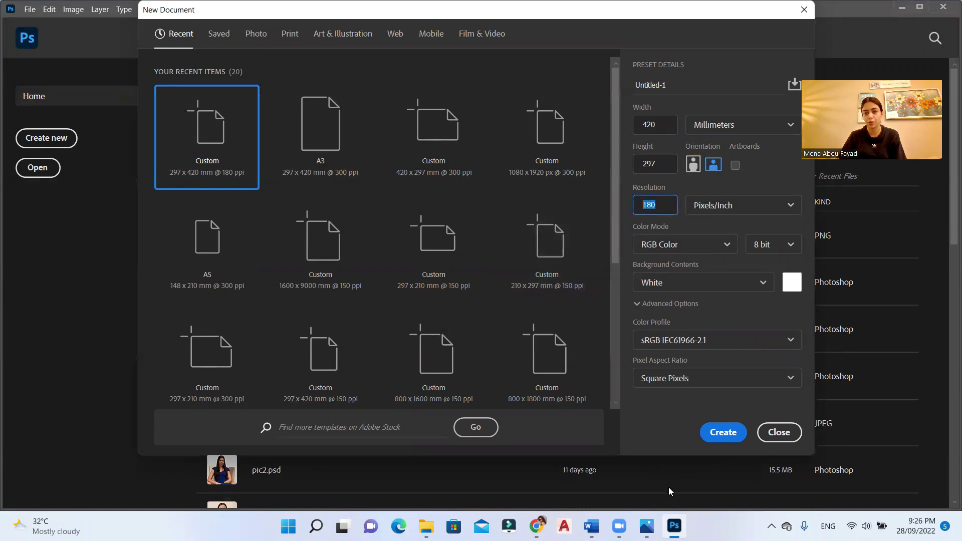
{"action": "left_click", "coordinate": [724, 434]}
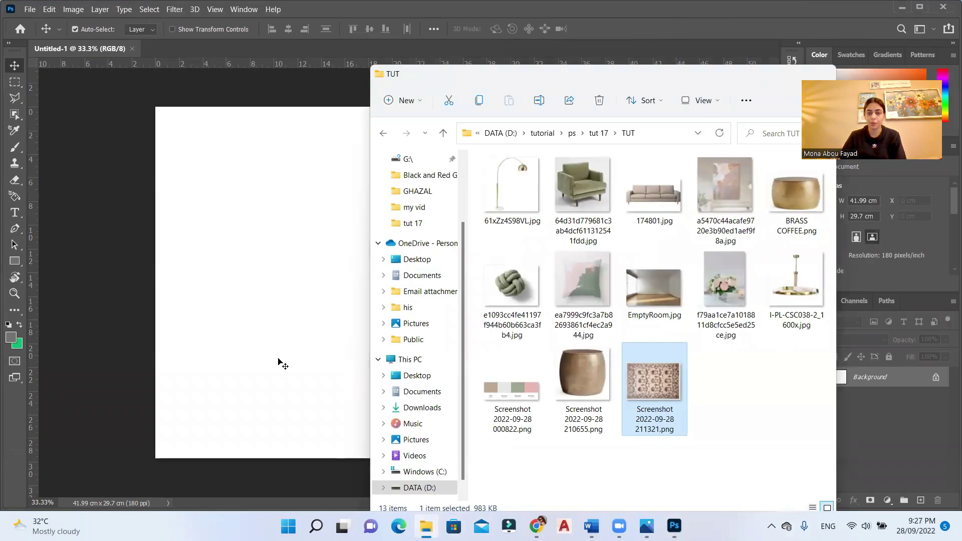
{"action": "left_click", "coordinate": [280, 360]}
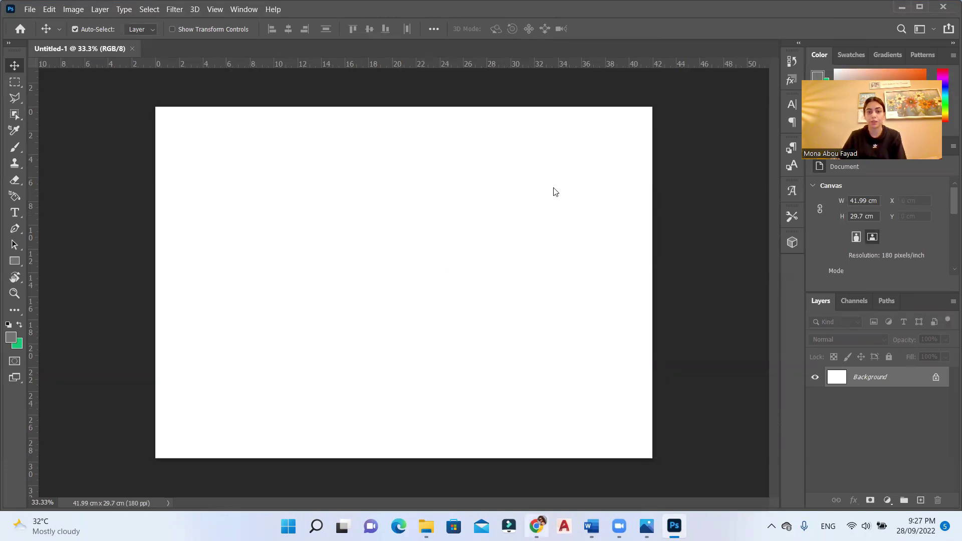
Switch to Pinterest in the browser and look through the living room design pins for inspiration, then return to Photoshop
{"action": "key", "text": "alt+Tab"}
{"action": "left_click_drag", "start_coordinate": [251, 125], "coordinate": [131, 113]}
{"action": "left_click", "coordinate": [125, 160]}
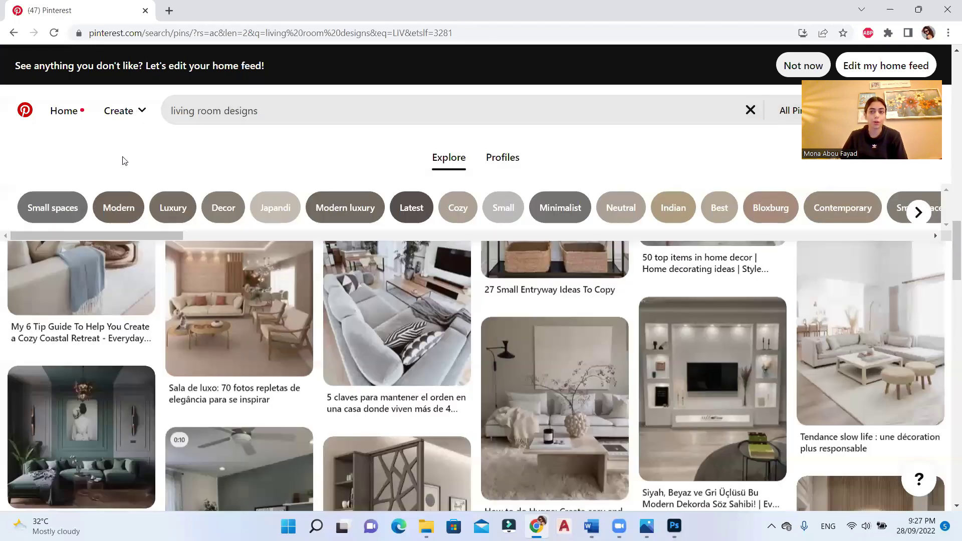
{"action": "scroll", "coordinate": [526, 172], "scroll_direction": "down", "scroll_amount": 8}
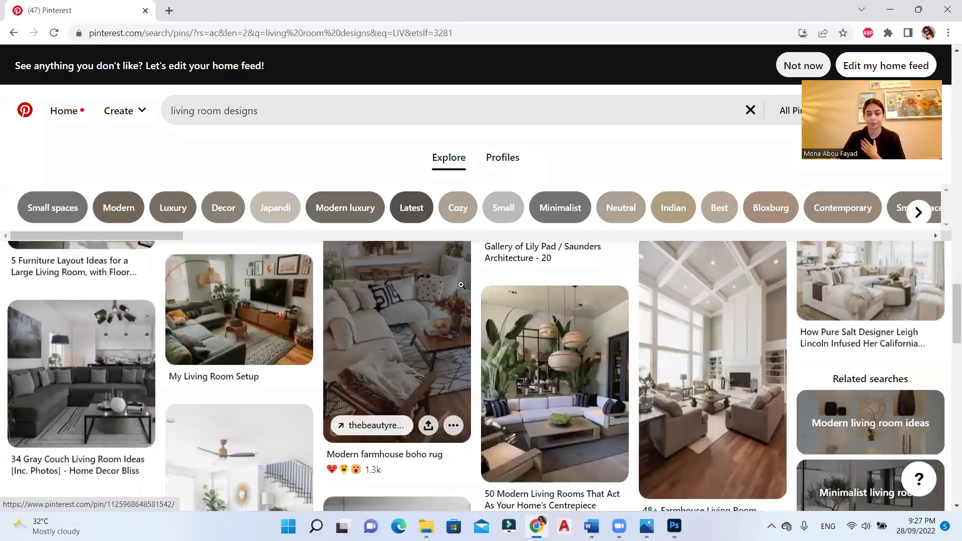
{"action": "scroll", "coordinate": [516, 311], "scroll_direction": "down", "scroll_amount": 5}
{"action": "scroll", "coordinate": [552, 384], "scroll_direction": "down", "scroll_amount": 4}
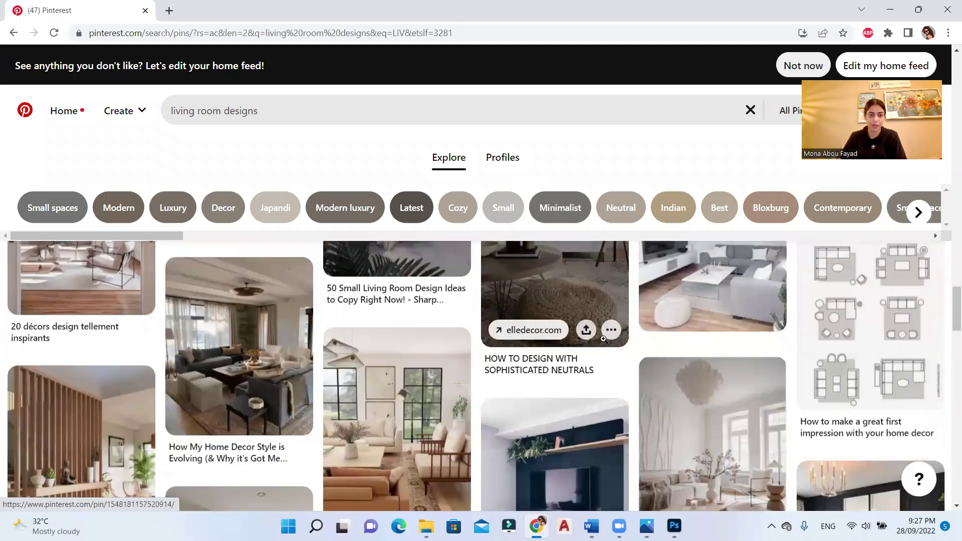
{"action": "scroll", "coordinate": [178, 392], "scroll_direction": "down", "scroll_amount": 5}
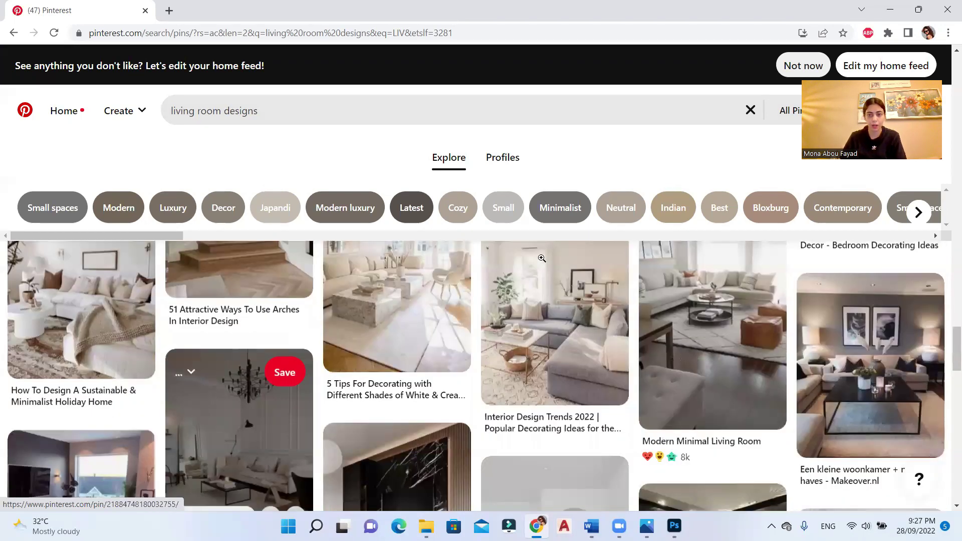
{"action": "scroll", "coordinate": [565, 255], "scroll_direction": "down", "scroll_amount": 5}
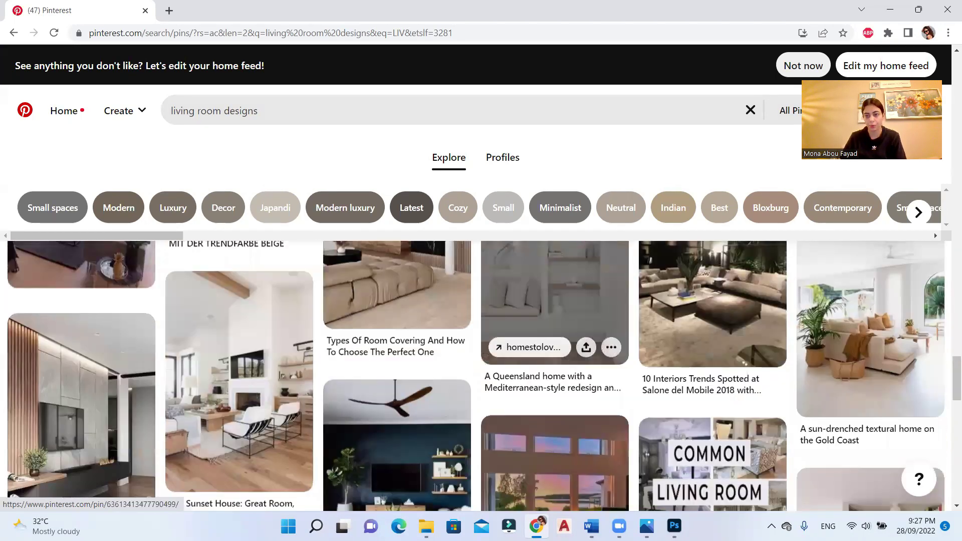
{"action": "left_click", "coordinate": [888, 7]}
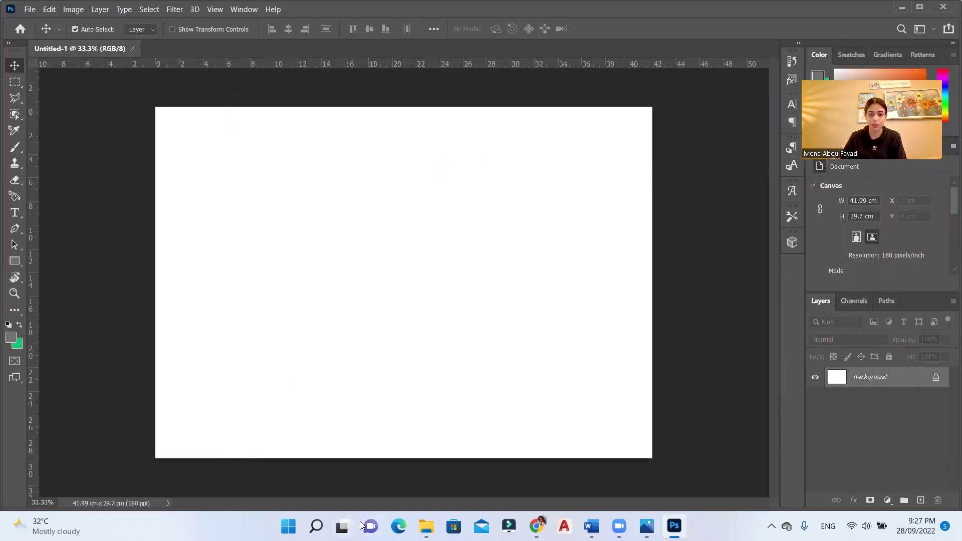
Open the TUT image folder in File Explorer and view the colour palette screenshot
{"action": "key", "text": "alt+Tab"}
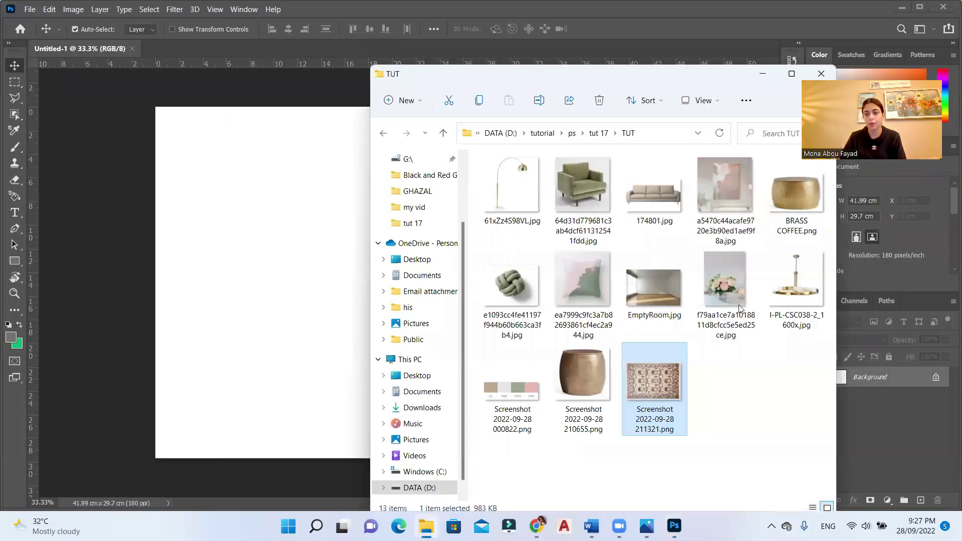
{"action": "left_click", "coordinate": [750, 394]}
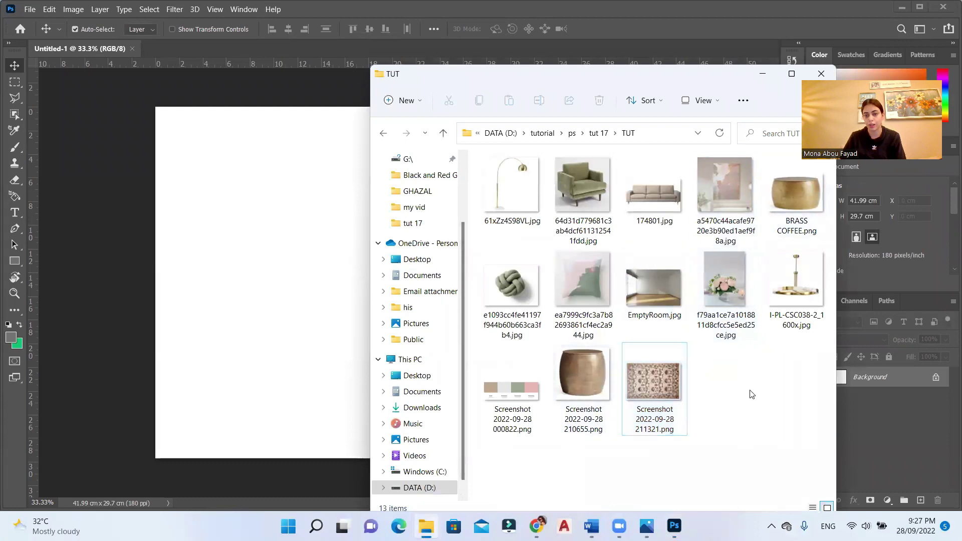
{"action": "double_click", "coordinate": [519, 393]}
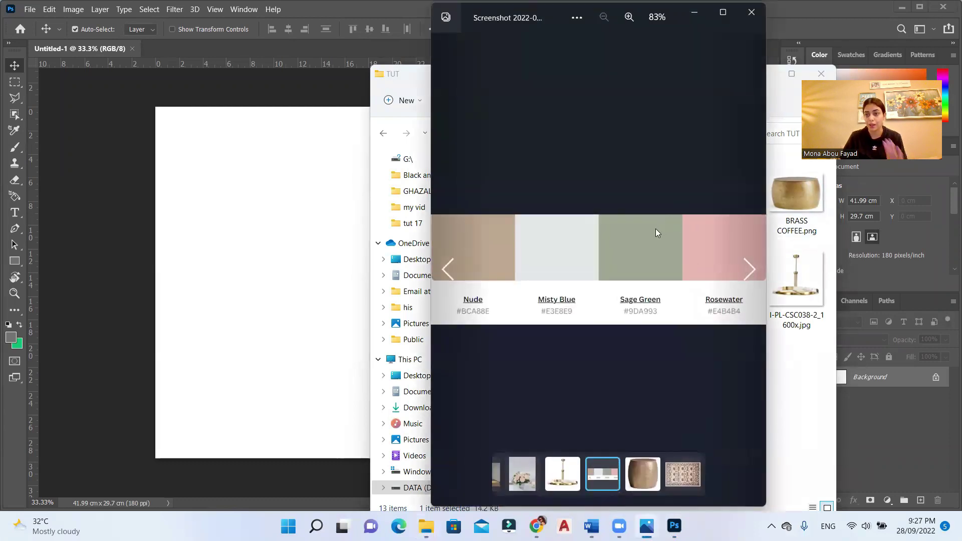
{"action": "left_click", "coordinate": [751, 12]}
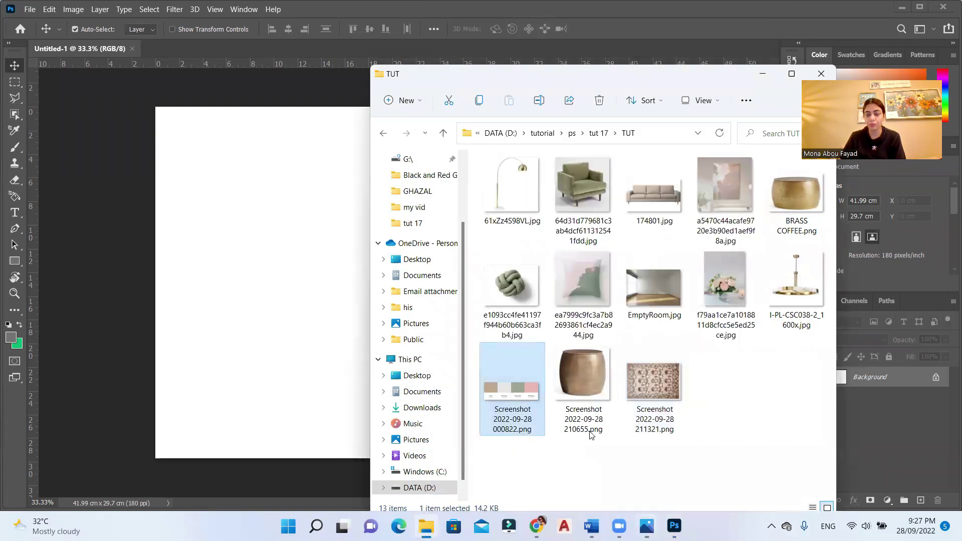
Place EmptyRoom.jpg in the document and scale it down to about 17.3 x 11.5 cm at the centre of the canvas
{"action": "left_click_drag", "start_coordinate": [665, 291], "coordinate": [293, 242]}
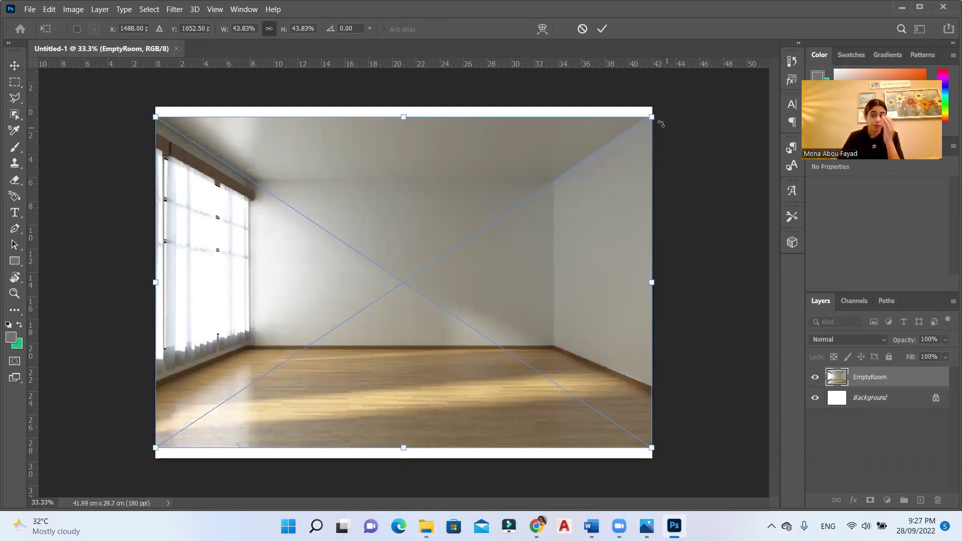
{"action": "left_click_drag", "start_coordinate": [654, 119], "coordinate": [475, 235]}
{"action": "left_click_drag", "start_coordinate": [375, 401], "coordinate": [454, 345]}
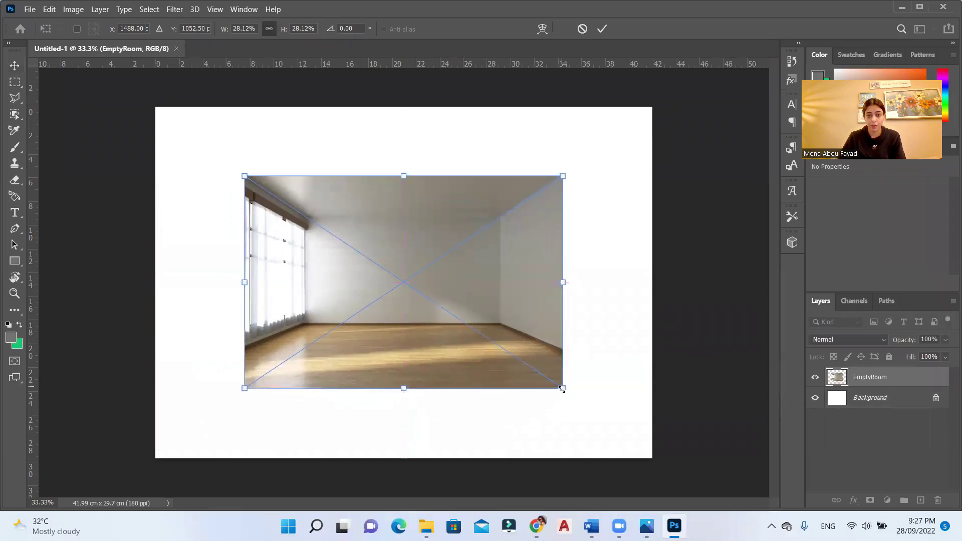
{"action": "left_click_drag", "start_coordinate": [561, 390], "coordinate": [486, 338]}
{"action": "mouse_move", "coordinate": [420, 325]}
{"action": "left_mouse_down"}
{"action": "mouse_move", "coordinate": [450, 340]}
{"action": "mouse_move", "coordinate": [445, 333]}
{"action": "mouse_move", "coordinate": [417, 343]}
{"action": "left_mouse_up"}
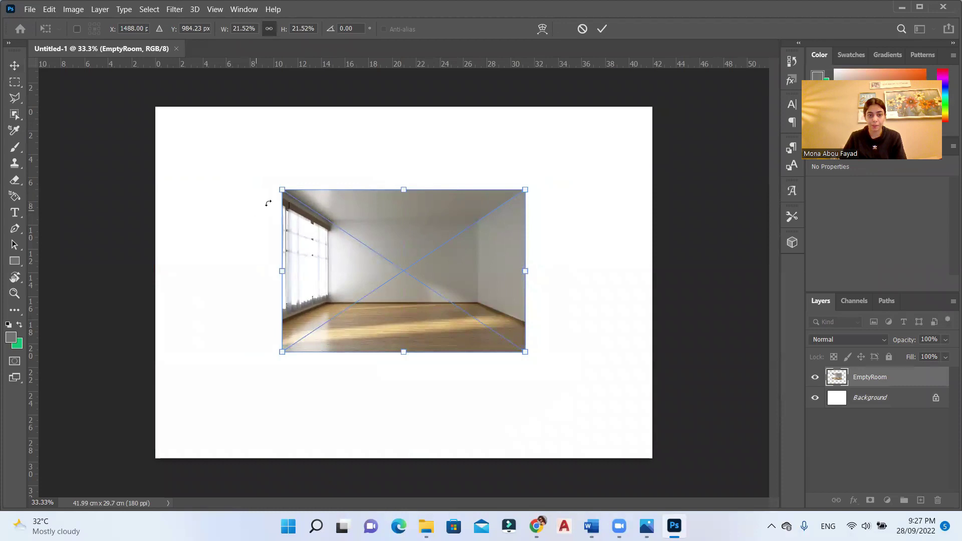
{"action": "left_click_drag", "start_coordinate": [282, 184], "coordinate": [321, 210]}
{"action": "left_click_drag", "start_coordinate": [411, 292], "coordinate": [387, 296]}
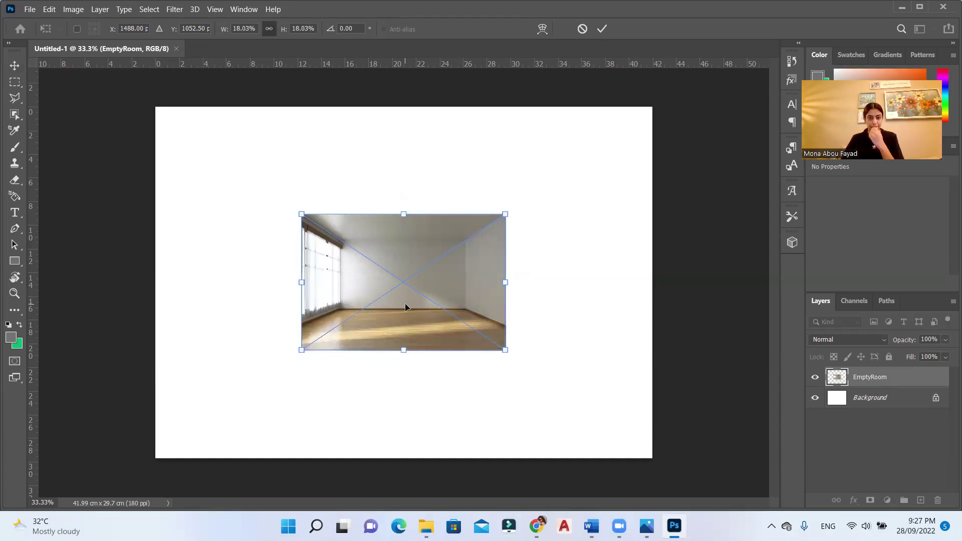
{"action": "key", "text": "Return"}
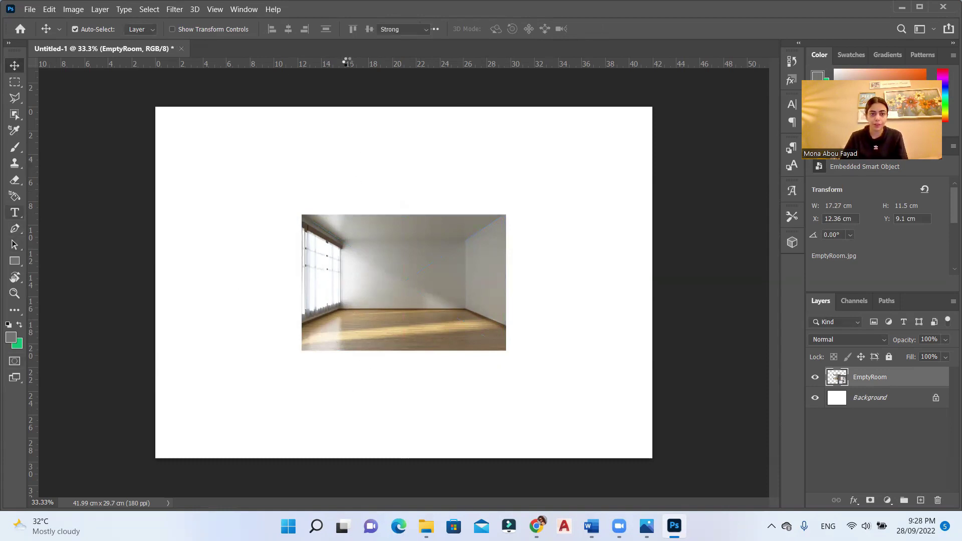
Add a 72 pt text box above the room image, matching its width, with the title "My Modern-classic French Living room"
{"action": "key", "text": "t"}
{"action": "left_click_drag", "start_coordinate": [301, 122], "coordinate": [505, 176]}
{"action": "left_click", "coordinate": [349, 29]}
{"action": "left_click", "coordinate": [333, 168]}
{"action": "type", "text": "My Modern-s"}
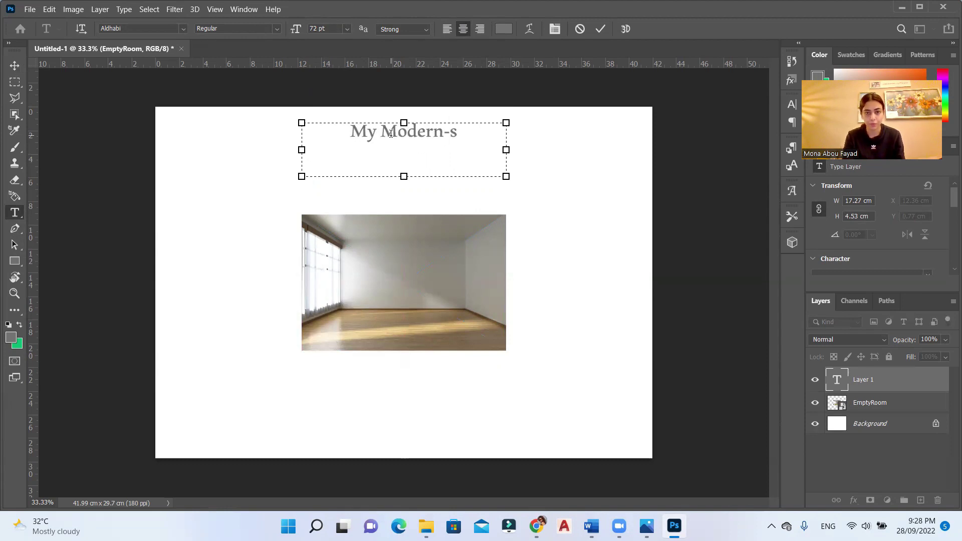
{"action": "key", "text": "BackSpace"}
{"action": "type", "text": "classic"}
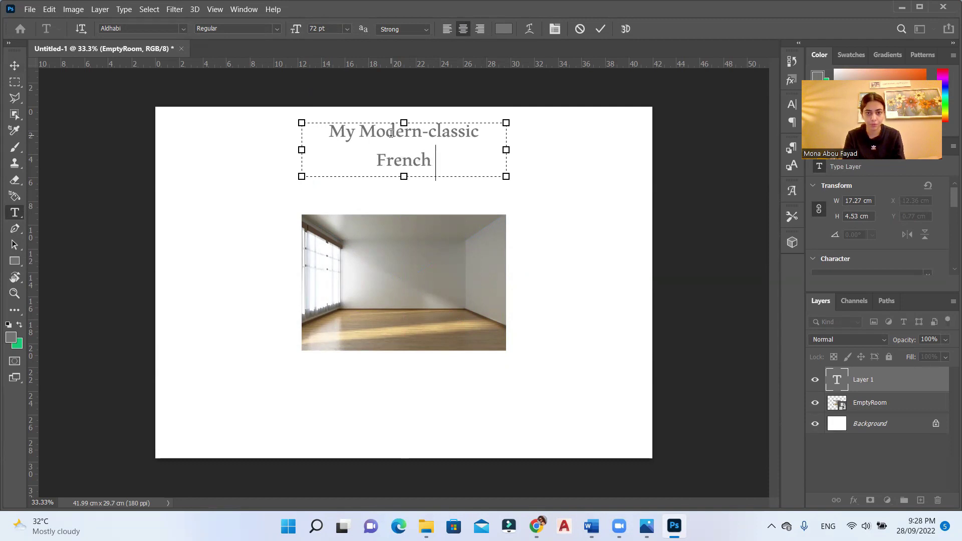
{"action": "type", "text": " French Living"}
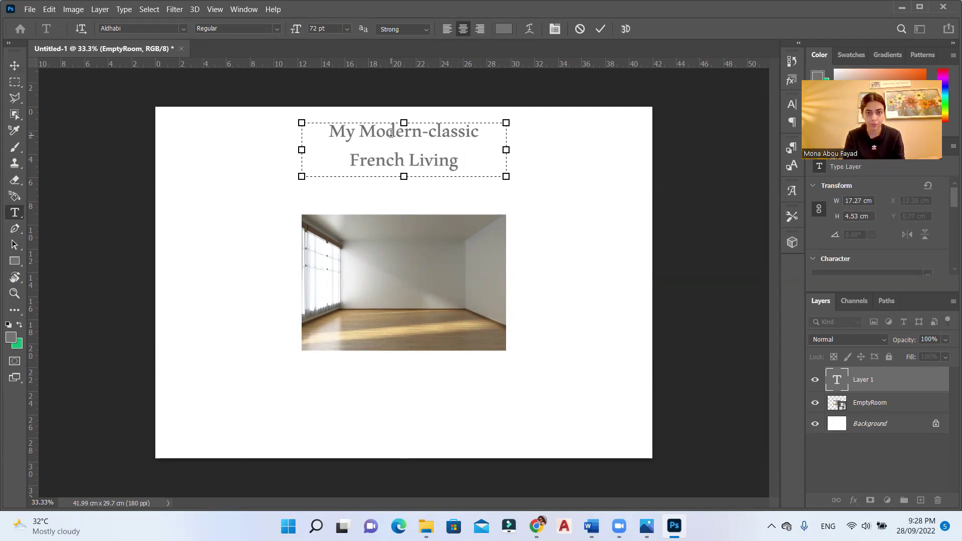
{"action": "type", "text": " room"}
Change the font of the word "classic" in the title to French Script MT
{"action": "double_click", "coordinate": [430, 129]}
{"action": "left_click", "coordinate": [183, 28]}
{"action": "scroll", "coordinate": [321, 199], "scroll_direction": "down", "scroll_amount": 20}
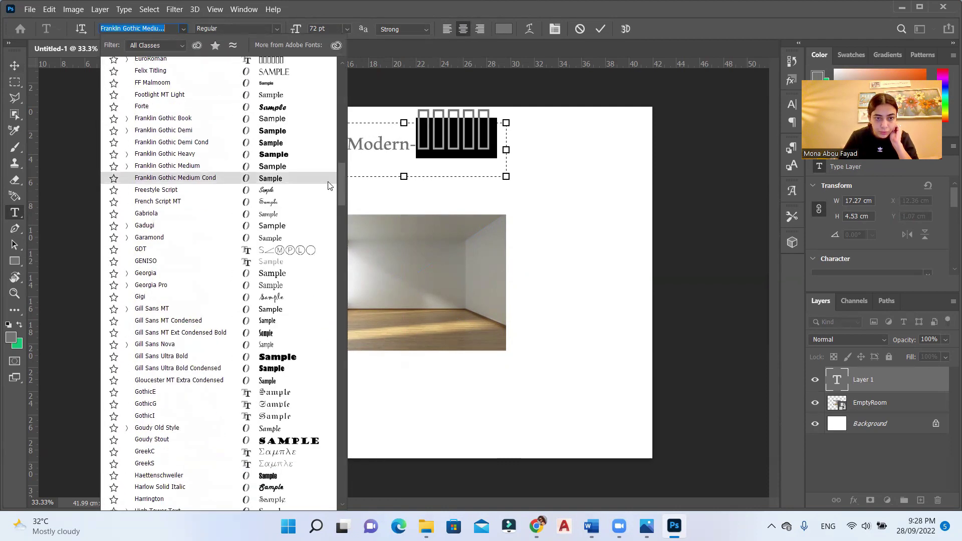
{"action": "scroll", "coordinate": [323, 200], "scroll_direction": "up", "scroll_amount": 1}
{"action": "left_click", "coordinate": [281, 93]}
{"action": "left_click", "coordinate": [455, 143]}
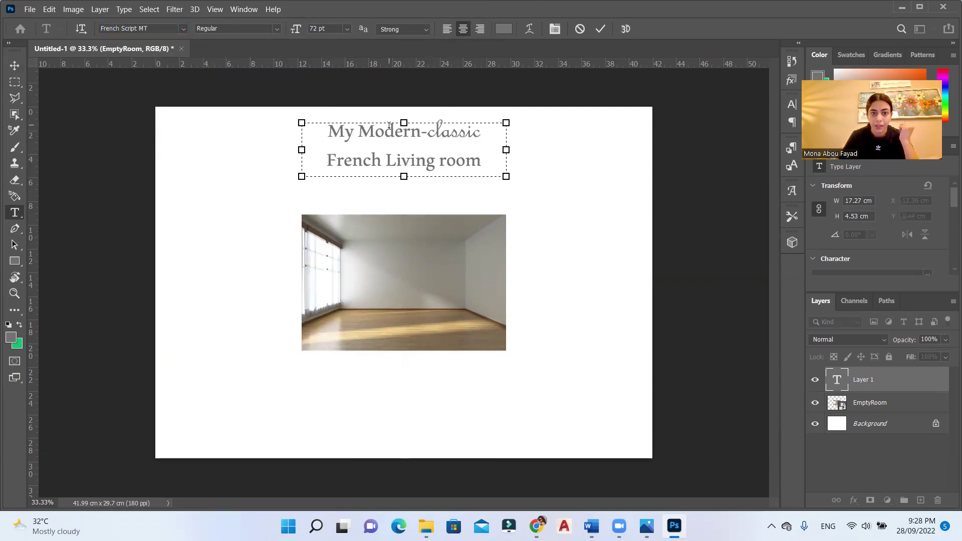
Change the font of the word "Modern" in the title to a heavy bold display typeface
{"action": "left_click_drag", "start_coordinate": [422, 133], "coordinate": [360, 132]}
{"action": "left_click", "coordinate": [184, 29]}
{"action": "left_click", "coordinate": [183, 28]}
{"action": "left_click", "coordinate": [183, 28]}
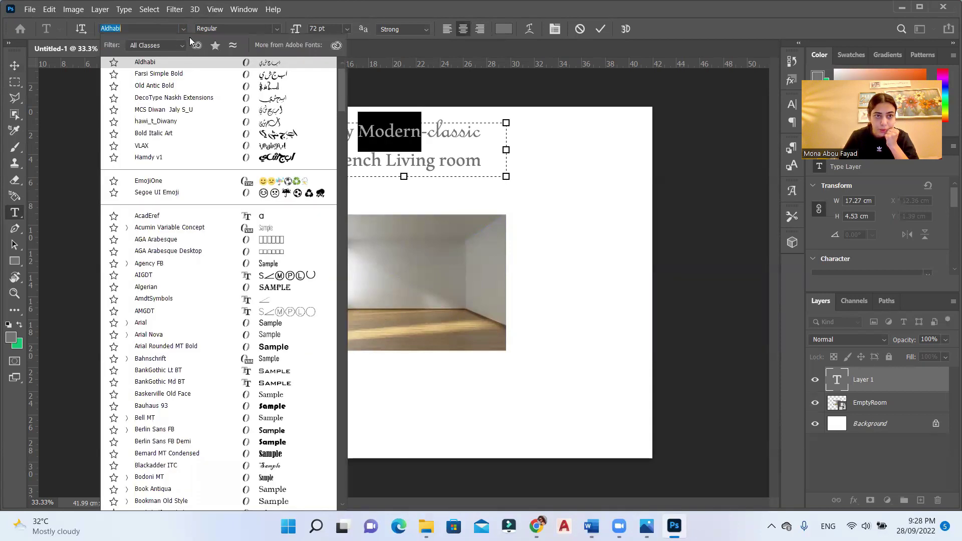
{"action": "scroll", "coordinate": [322, 124], "scroll_direction": "down", "scroll_amount": 10}
{"action": "left_click", "coordinate": [305, 85]}
{"action": "left_click", "coordinate": [382, 167]}
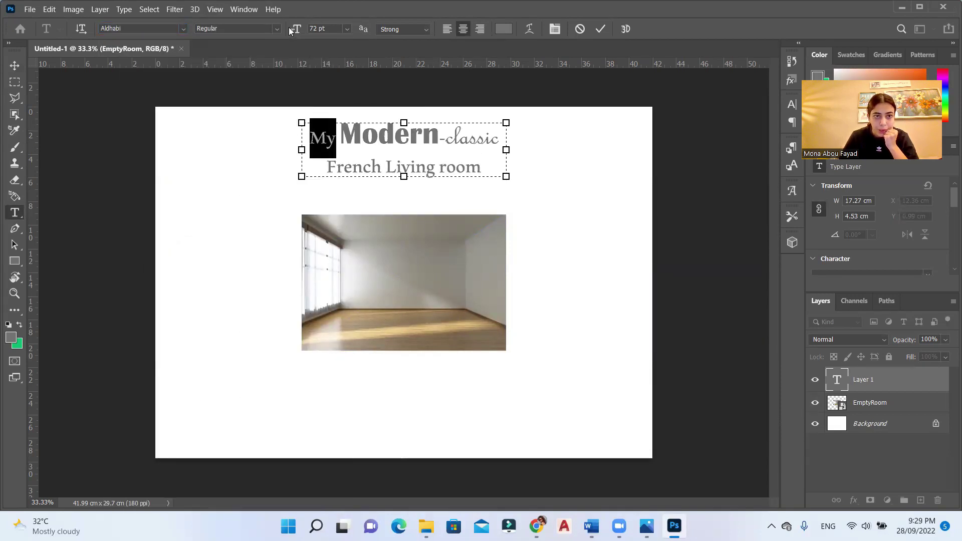
Change the font of "My" and of "French Living room" in the title to Consolas
{"action": "left_click", "coordinate": [183, 29]}
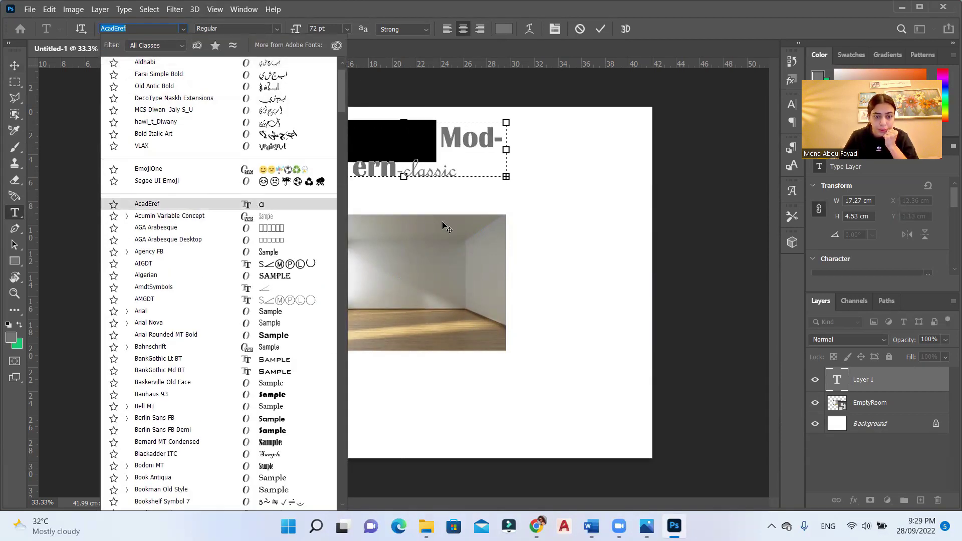
{"action": "left_click_drag", "start_coordinate": [342, 105], "coordinate": [338, 151]}
{"action": "left_click", "coordinate": [287, 333]}
{"action": "triple_click", "coordinate": [436, 169]}
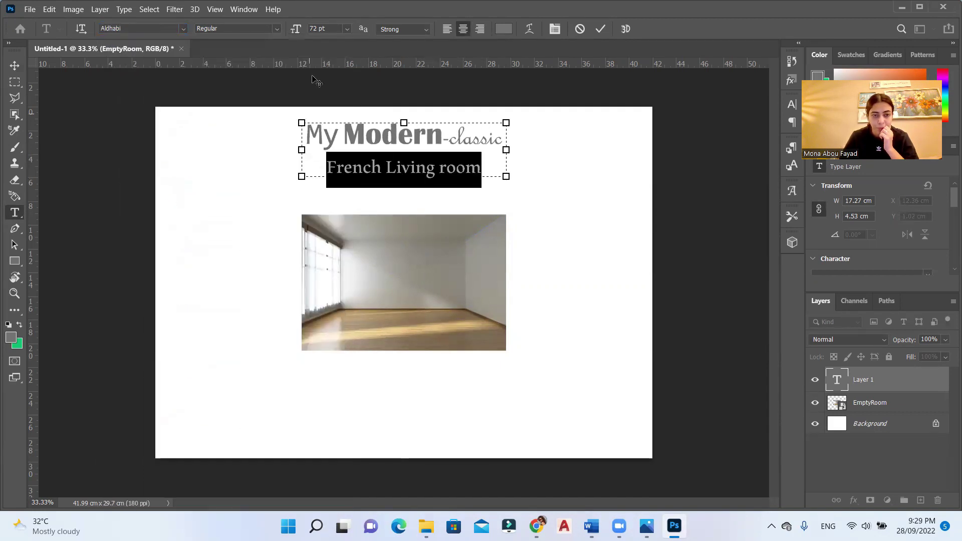
{"action": "left_click", "coordinate": [184, 29]}
{"action": "scroll", "coordinate": [241, 161], "scroll_direction": "up", "scroll_amount": 1}
{"action": "left_click", "coordinate": [231, 66]}
Widen the title's text box to about 25.9 cm and set all of its text to 60 pt
{"action": "left_click_drag", "start_coordinate": [506, 150], "coordinate": [393, 137]}
{"action": "key", "text": "ctrl+a"}
{"action": "left_click", "coordinate": [348, 29]}
{"action": "key", "text": "ctrl+a"}
{"action": "left_click", "coordinate": [347, 29]}
{"action": "left_click", "coordinate": [357, 181]}
Enlarge the word "classic" in the title to 95 pt
{"action": "left_click_drag", "start_coordinate": [536, 139], "coordinate": [510, 139]}
{"action": "double_click", "coordinate": [510, 139]}
{"action": "left_click", "coordinate": [347, 29]}
{"action": "left_click", "coordinate": [328, 189]}
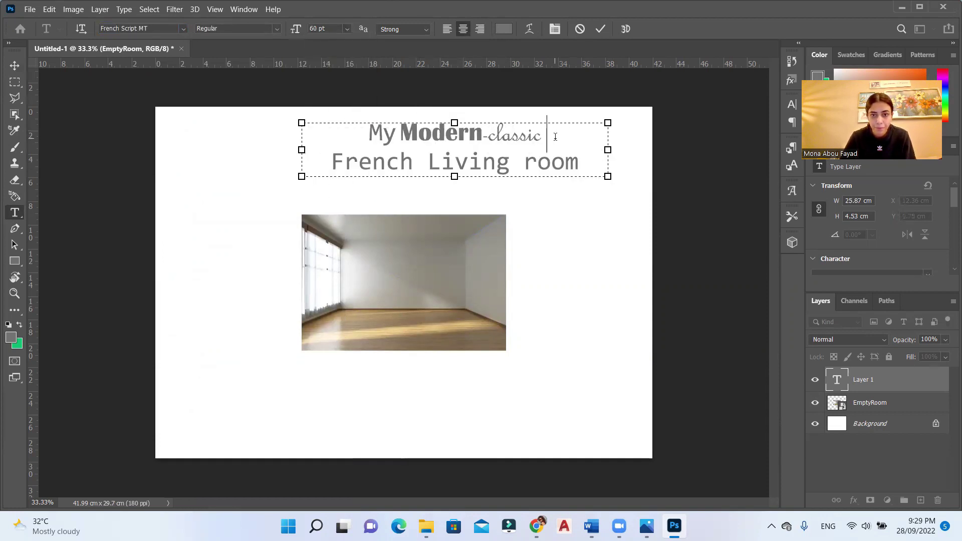
{"action": "left_click", "coordinate": [324, 29]}
{"action": "type", "text": "80"}
{"action": "left_click_drag", "start_coordinate": [331, 29], "coordinate": [294, 30]}
{"action": "type", "text": "100"}
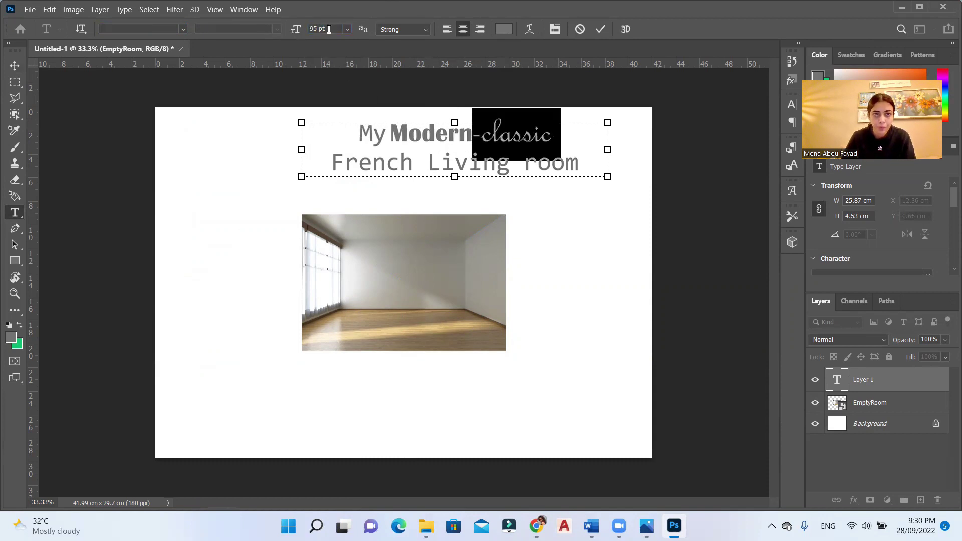
Set "My" and the line "French Living room" in the title to the Italic style
{"action": "left_click_drag", "start_coordinate": [391, 134], "coordinate": [360, 134]}
{"action": "left_click", "coordinate": [276, 28]}
{"action": "left_click", "coordinate": [277, 29]}
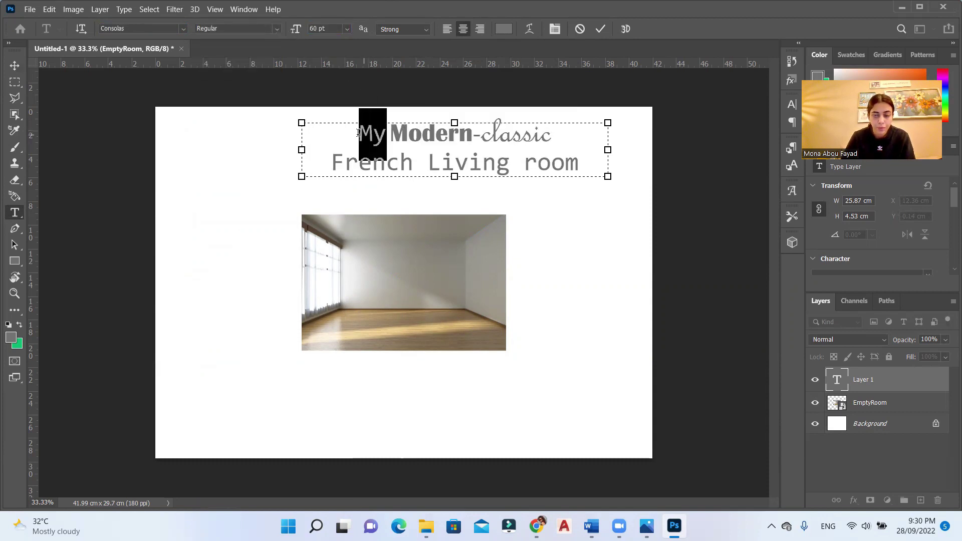
{"action": "left_click", "coordinate": [277, 29]}
{"action": "left_click", "coordinate": [263, 51]}
{"action": "left_click", "coordinate": [509, 137]}
{"action": "left_click_drag", "start_coordinate": [579, 164], "coordinate": [319, 194]}
{"action": "left_click", "coordinate": [278, 29]}
{"action": "left_click", "coordinate": [263, 51]}
Set the size of the word "classic" in the title to 120 pt
{"action": "left_click", "coordinate": [499, 136]}
{"action": "double_click", "coordinate": [517, 135]}
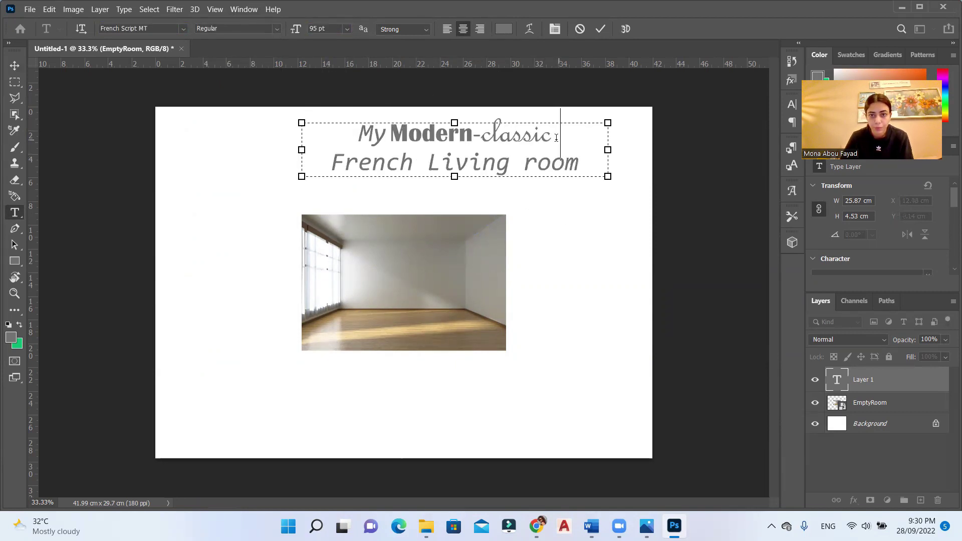
{"action": "left_click", "coordinate": [277, 31]}
{"action": "left_click", "coordinate": [277, 30]}
{"action": "left_click_drag", "start_coordinate": [338, 29], "coordinate": [307, 31]}
{"action": "type", "text": "120"}
{"action": "key", "text": "Return"}
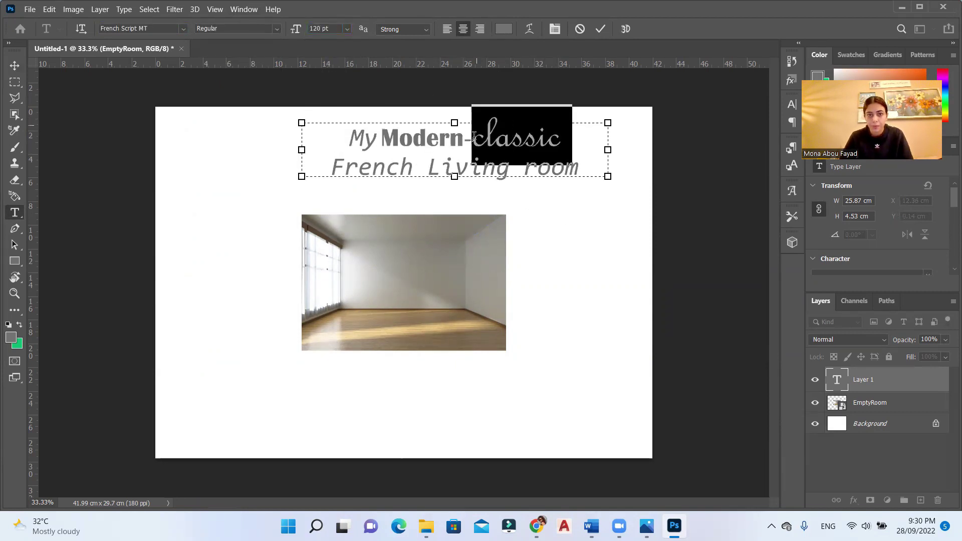
Make the title's text box taller, set the leading of the whole title to 48 pt and commit the text
{"action": "left_click", "coordinate": [473, 148]}
{"action": "left_click_drag", "start_coordinate": [455, 177], "coordinate": [455, 190]}
{"action": "key", "text": "ctrl+a"}
{"action": "left_click", "coordinate": [792, 104]}
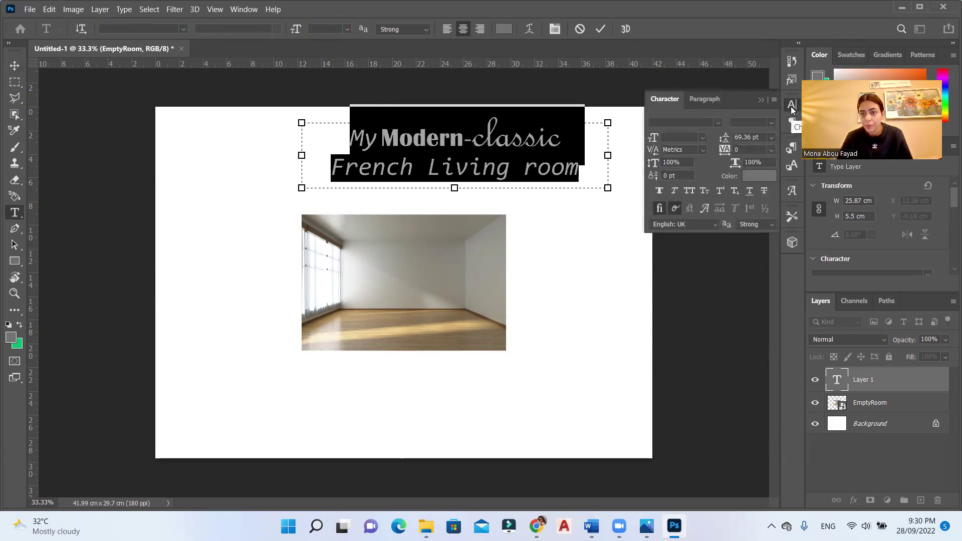
{"action": "left_click", "coordinate": [771, 137]}
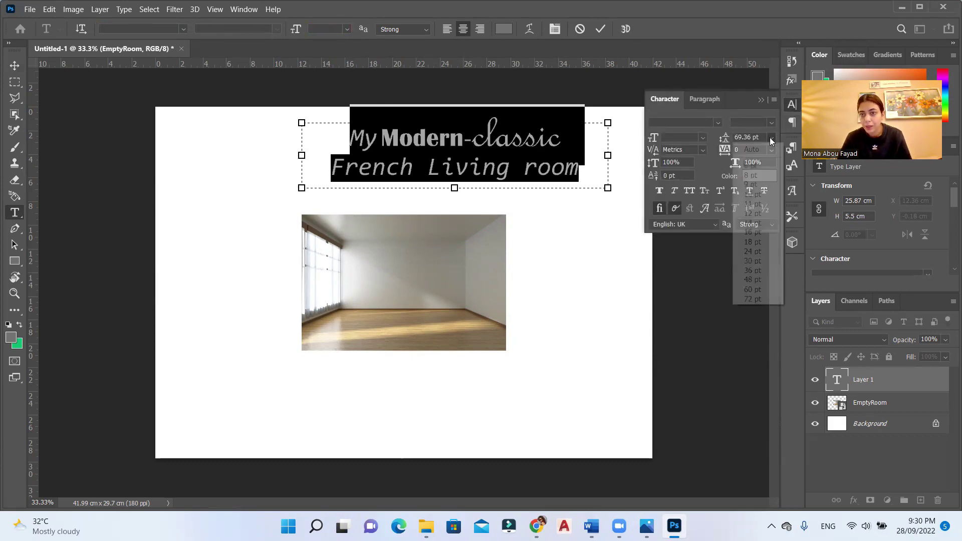
{"action": "left_click", "coordinate": [751, 279]}
{"action": "left_click", "coordinate": [482, 174]}
{"action": "left_click_drag", "start_coordinate": [455, 187], "coordinate": [426, 180]}
{"action": "left_click", "coordinate": [600, 29]}
Scale the title down to about 18.7 x 4.2 cm and centre it near the upper edge of the canvas
{"action": "left_click", "coordinate": [14, 65]}
{"action": "left_click_drag", "start_coordinate": [608, 174], "coordinate": [523, 153]}
{"action": "mouse_move", "coordinate": [431, 129]}
{"action": "left_mouse_down"}
{"action": "mouse_move", "coordinate": [424, 117]}
{"action": "mouse_move", "coordinate": [416, 131]}
{"action": "left_mouse_up"}
{"action": "key", "text": "Return"}
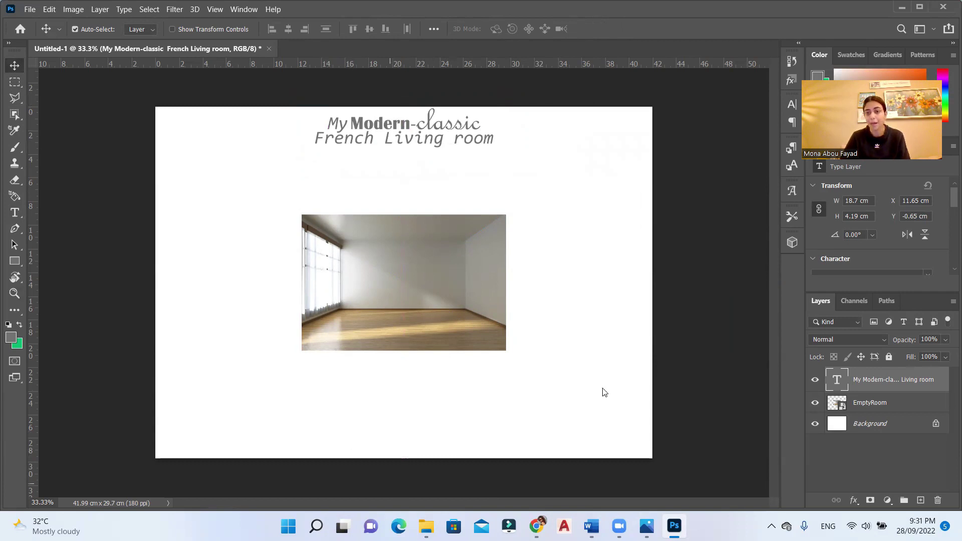
Place the colour palette Screenshot 2022-09-28 000822.png, rotate it about -21.6° and position it across the canvas's upper right corner
{"action": "key", "text": "alt+Tab"}
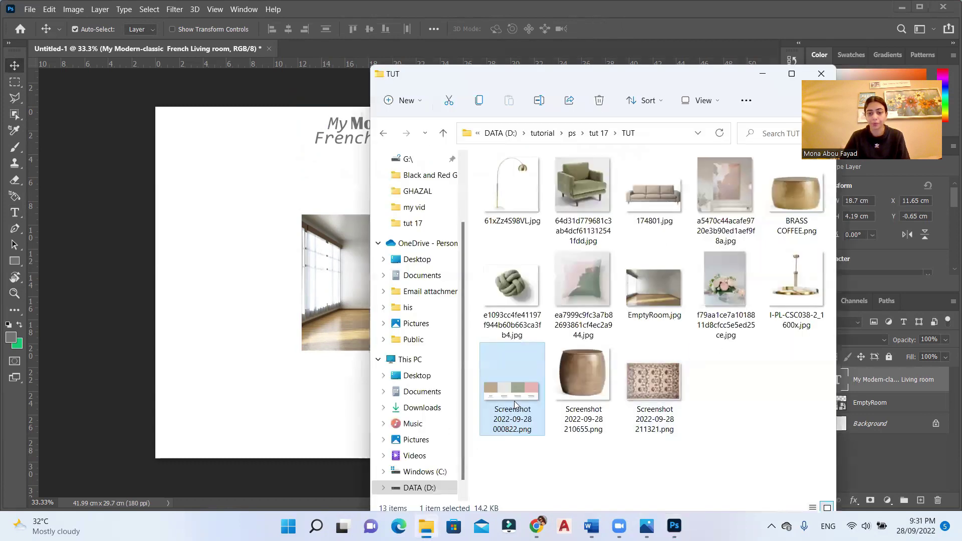
{"action": "left_click_drag", "start_coordinate": [275, 242], "coordinate": [273, 241]}
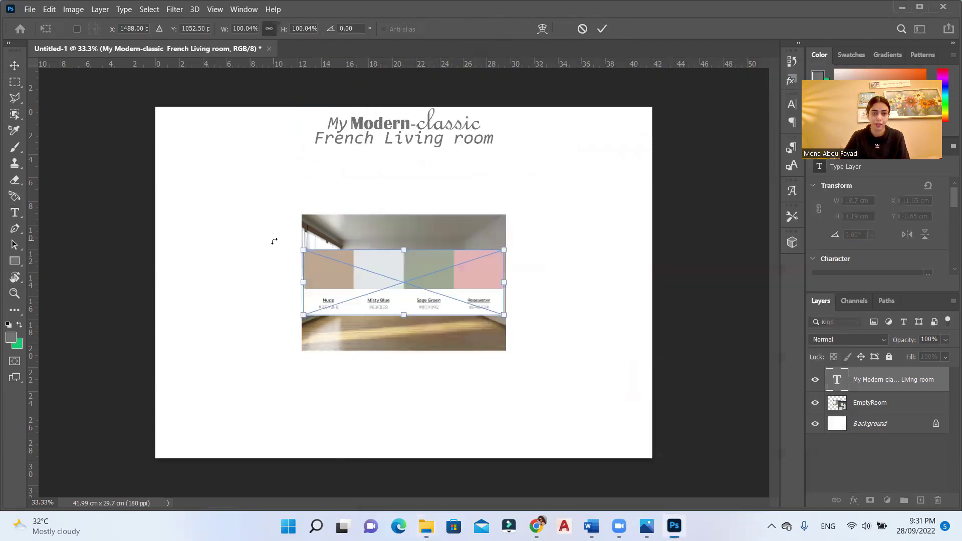
{"action": "left_click_drag", "start_coordinate": [401, 277], "coordinate": [526, 178]}
{"action": "left_click_drag", "start_coordinate": [629, 219], "coordinate": [638, 185]}
{"action": "left_click_drag", "start_coordinate": [588, 153], "coordinate": [618, 127]}
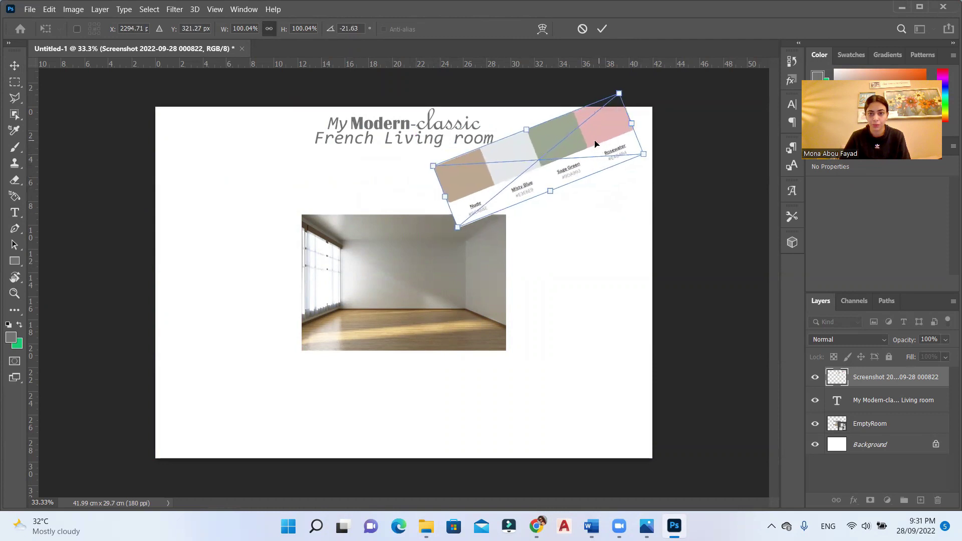
{"action": "key", "text": "Return"}
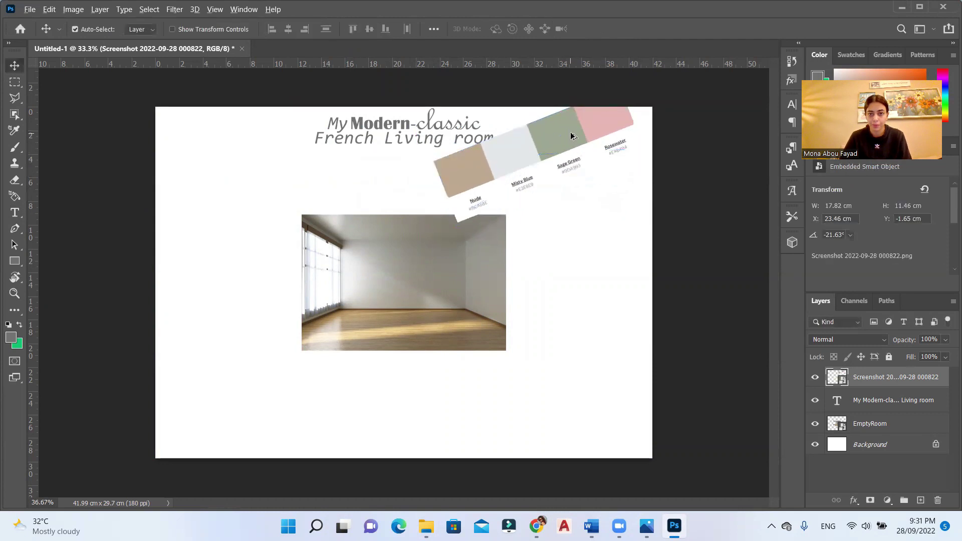
{"action": "scroll", "coordinate": [571, 134], "scroll_direction": "up", "scroll_amount": 3}
{"action": "left_click_drag", "start_coordinate": [566, 134], "coordinate": [607, 159]}
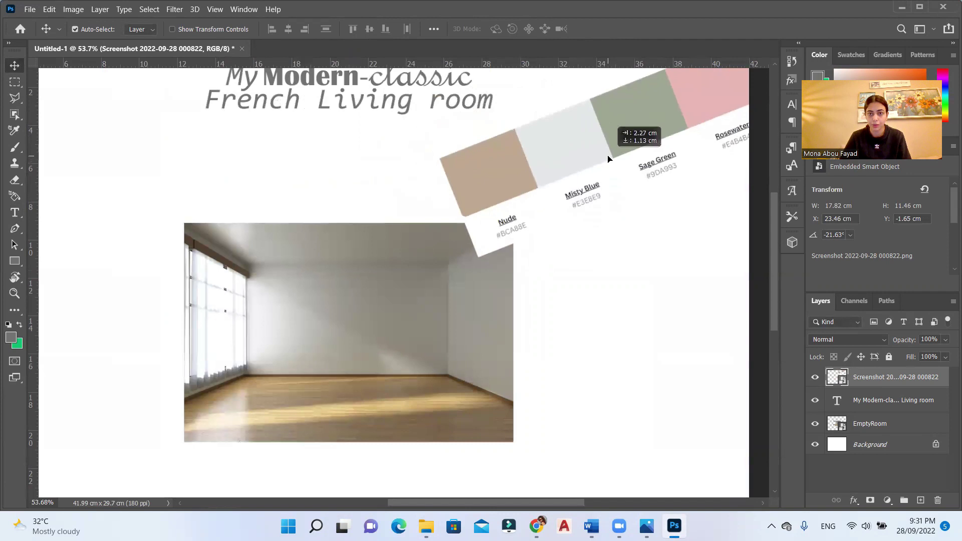
{"action": "left_click_drag", "start_coordinate": [607, 159], "coordinate": [639, 162]}
{"action": "scroll", "coordinate": [364, 264], "scroll_direction": "down", "scroll_amount": 3}
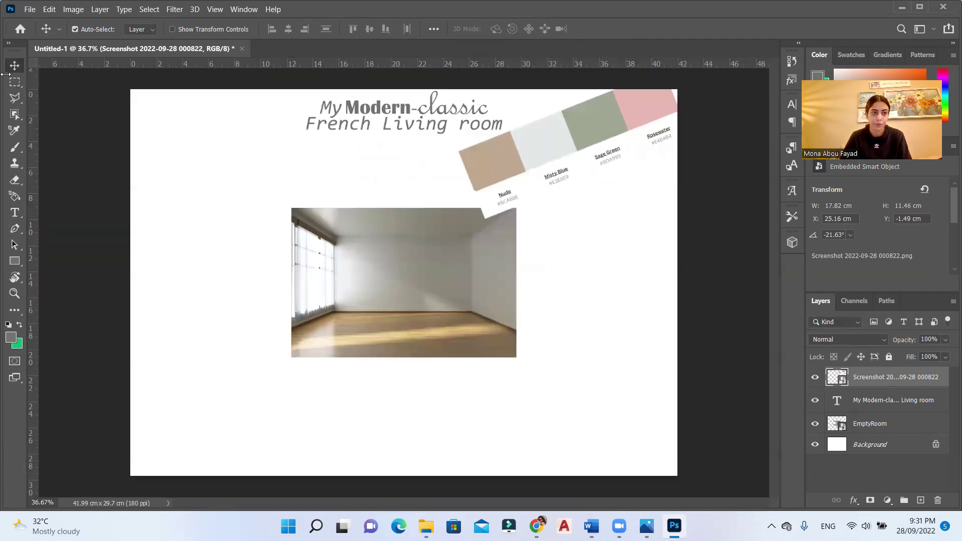
Rasterize the palette layer and delete the colour names and codes below its swatches using a polygonal lasso selection
{"action": "left_click", "coordinate": [20, 99]}
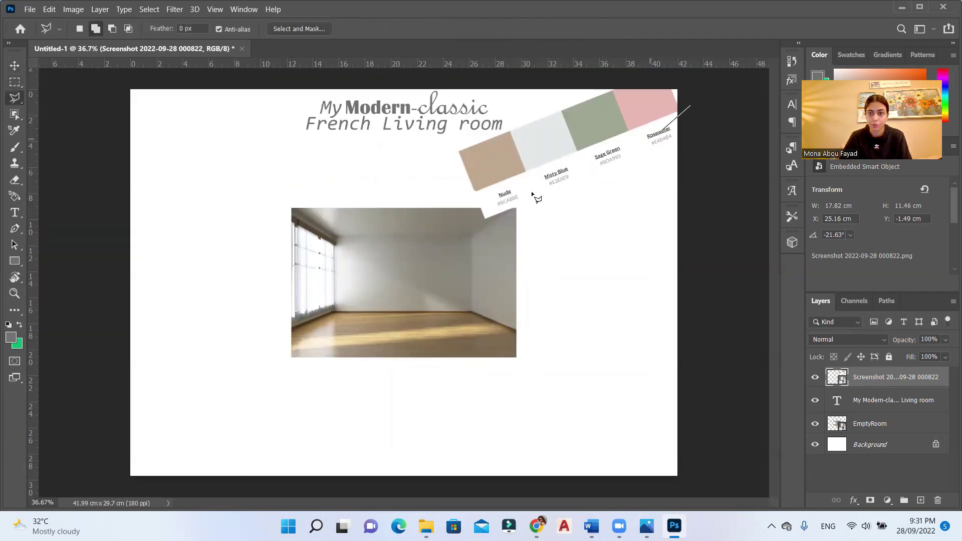
{"action": "left_click", "coordinate": [410, 216]}
{"action": "left_click", "coordinate": [416, 297]}
{"action": "left_click", "coordinate": [700, 220]}
{"action": "double_click", "coordinate": [757, 100]}
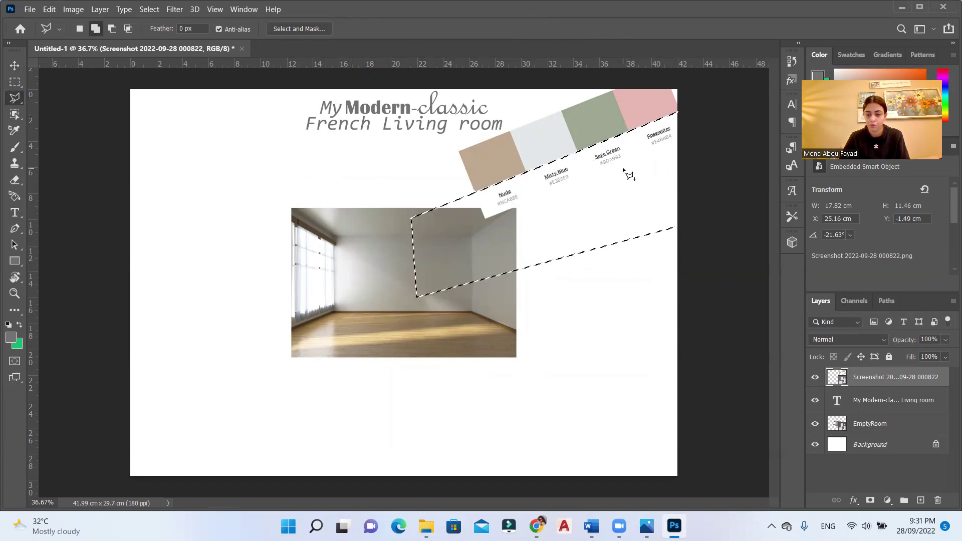
{"action": "key", "text": "Delete"}
{"action": "left_click", "coordinate": [501, 208]}
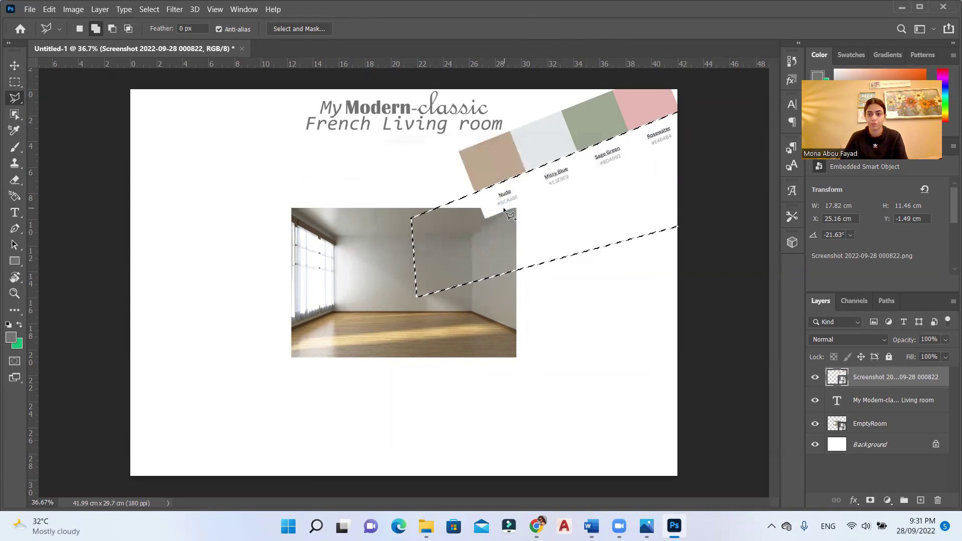
{"action": "right_click", "coordinate": [889, 377]}
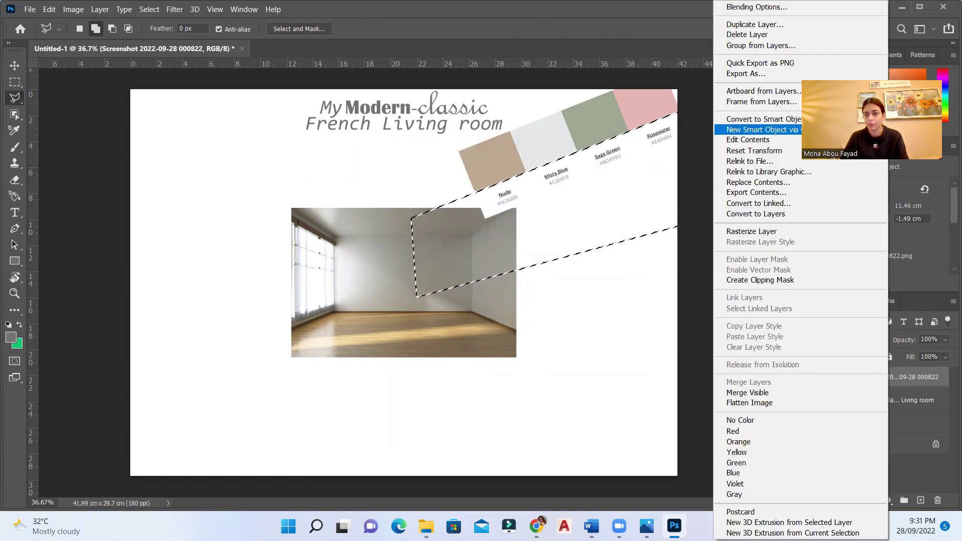
{"action": "left_click", "coordinate": [808, 229]}
{"action": "key", "text": "Delete"}
{"action": "key", "text": "ctrl+d"}
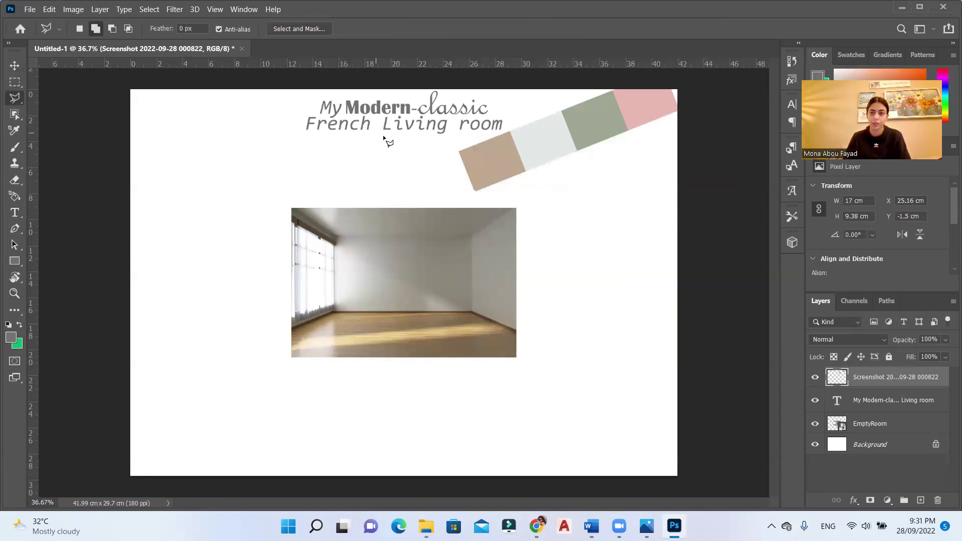
Shift the palette strip slightly further into the canvas's upper right corner
{"action": "left_click", "coordinate": [14, 66]}
{"action": "left_click_drag", "start_coordinate": [504, 166], "coordinate": [517, 155]}
{"action": "left_click_drag", "start_coordinate": [389, 273], "coordinate": [414, 275]}
Place the rug image Screenshot 2022-09-28 211321.png, scaled to about 9 x 6.1 cm, centred below the room picture
{"action": "mouse_move", "coordinate": [426, 526]}
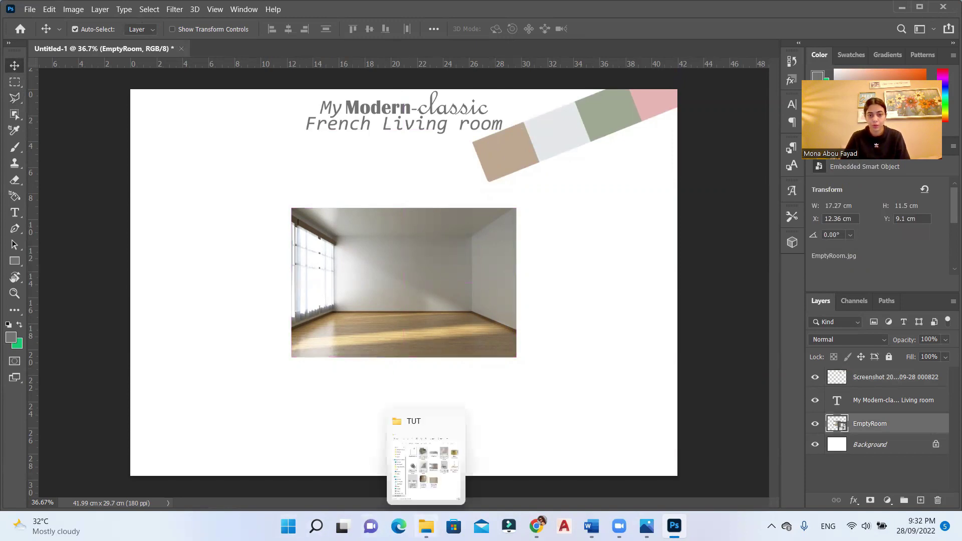
{"action": "left_click", "coordinate": [453, 469]}
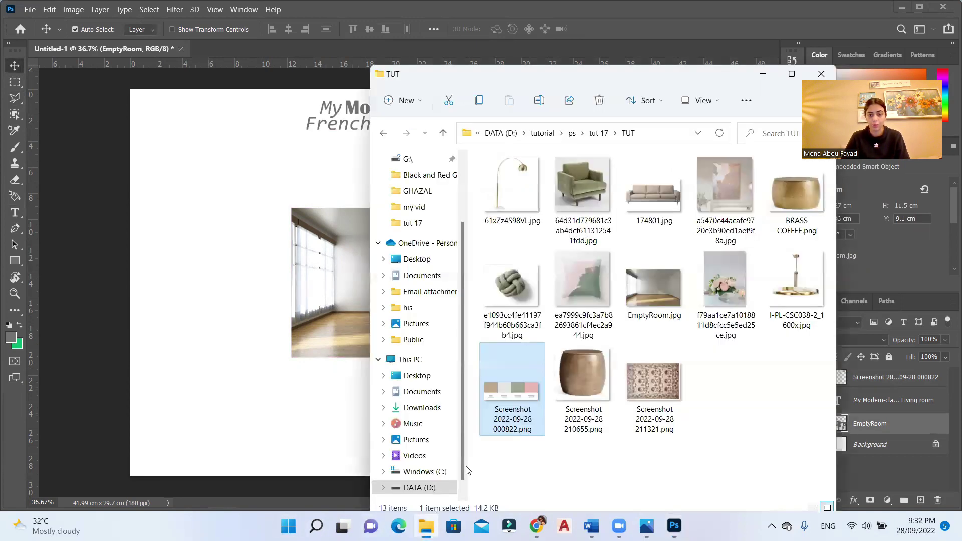
{"action": "left_click_drag", "start_coordinate": [654, 381], "coordinate": [353, 298]}
{"action": "left_click_drag", "start_coordinate": [434, 253], "coordinate": [421, 287]}
{"action": "left_click_drag", "start_coordinate": [501, 238], "coordinate": [384, 323]}
{"action": "left_click_drag", "start_coordinate": [348, 370], "coordinate": [423, 421]}
{"action": "key", "text": "Return"}
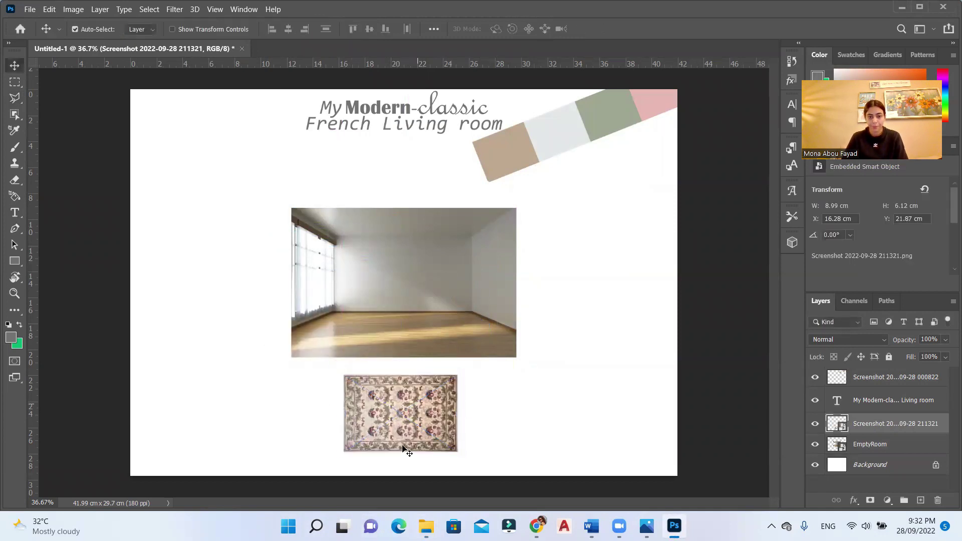
{"action": "mouse_move", "coordinate": [427, 400]}
{"action": "left_mouse_down"}
{"action": "mouse_move", "coordinate": [416, 410]}
{"action": "mouse_move", "coordinate": [437, 406]}
{"action": "mouse_move", "coordinate": [429, 407]}
{"action": "left_mouse_up"}
Place the sofa image 174801.jpg, scaled to about 11.8 x 7.1 cm, between the title and the room picture
{"action": "left_click", "coordinate": [426, 526]}
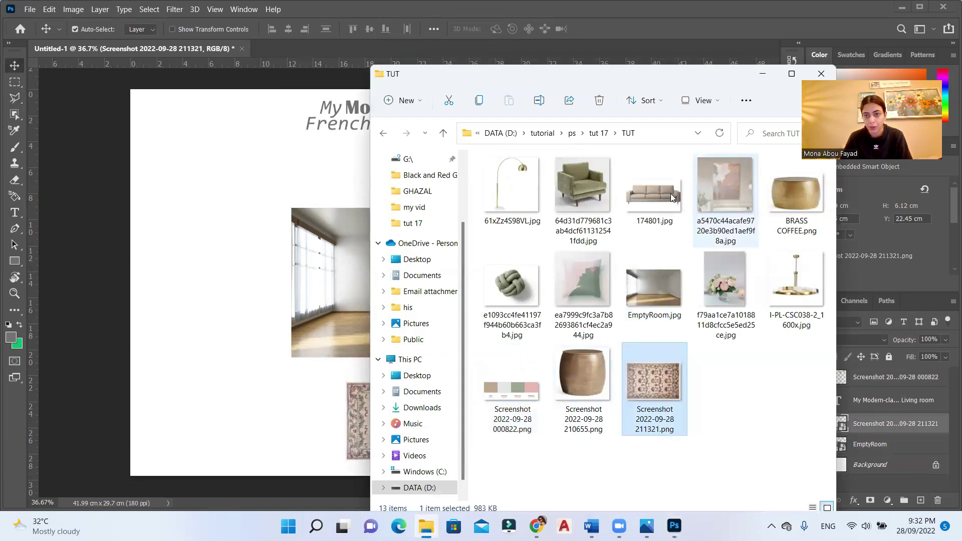
{"action": "left_click_drag", "start_coordinate": [654, 190], "coordinate": [268, 254]}
{"action": "left_click_drag", "start_coordinate": [403, 445], "coordinate": [404, 229]}
{"action": "left_click_drag", "start_coordinate": [426, 185], "coordinate": [419, 179]}
{"action": "left_click_drag", "start_coordinate": [395, 231], "coordinate": [393, 207]}
{"action": "key", "text": "Return"}
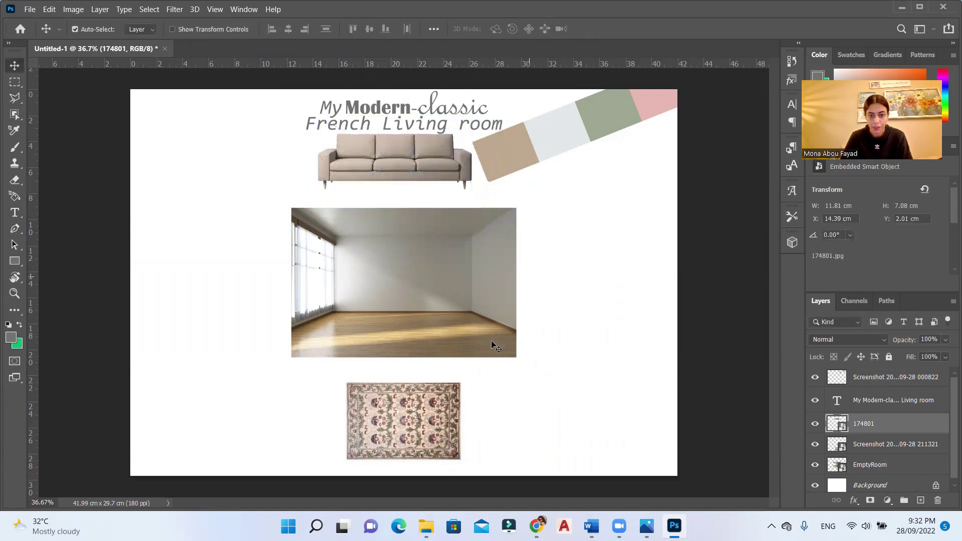
Move the room picture down to Y 10.44 cm on the topmost layer, and shrink the sofa to sit just above it
{"action": "left_click", "coordinate": [469, 321]}
{"action": "left_click_drag", "start_coordinate": [461, 281], "coordinate": [461, 297]}
{"action": "left_click_drag", "start_coordinate": [430, 174], "coordinate": [426, 289]}
{"action": "key", "text": "ctrl+t"}
{"action": "left_click_drag", "start_coordinate": [410, 249], "coordinate": [410, 206]}
{"action": "key", "text": "Return"}
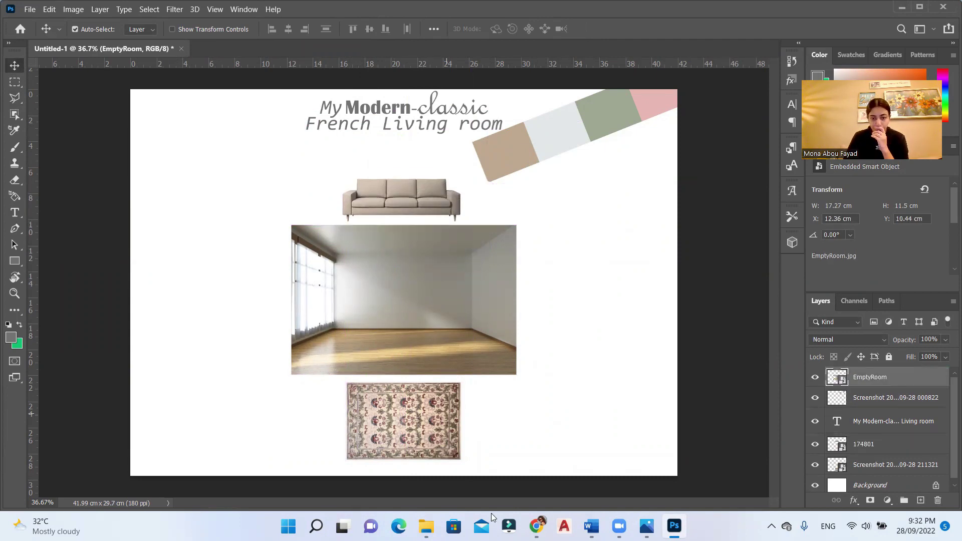
Place the green armchair picture at about 4.3 cm square beside the sofa, and put a copy of it diagonally below, towards the canvas's left edge
{"action": "left_click", "coordinate": [426, 526]}
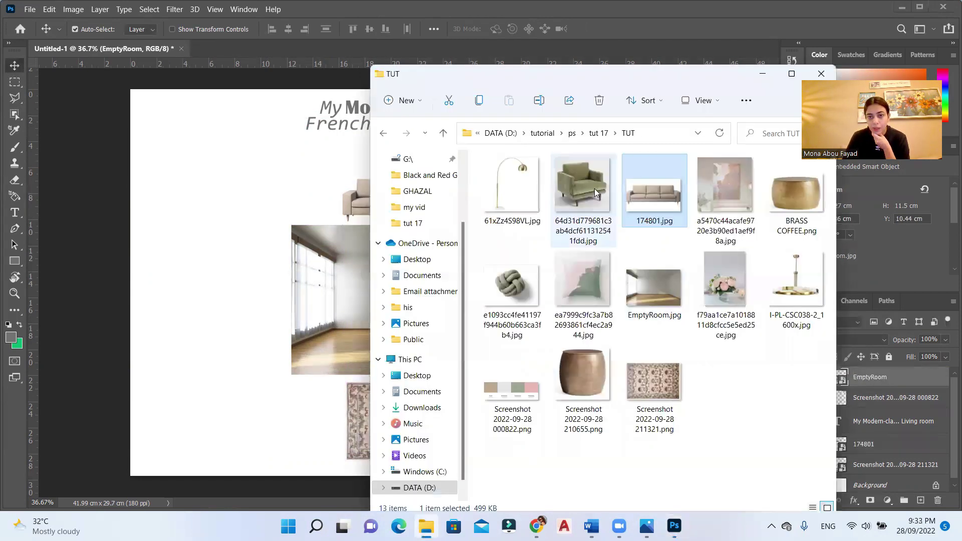
{"action": "left_click_drag", "start_coordinate": [595, 188], "coordinate": [296, 273]}
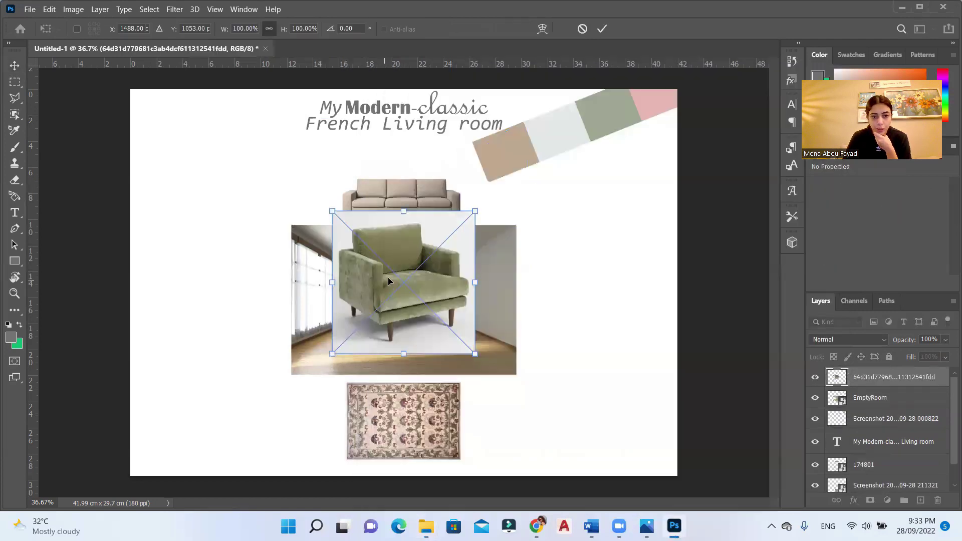
{"action": "left_click_drag", "start_coordinate": [382, 275], "coordinate": [310, 264]}
{"action": "left_click_drag", "start_coordinate": [261, 200], "coordinate": [289, 211]}
{"action": "key", "text": "Return"}
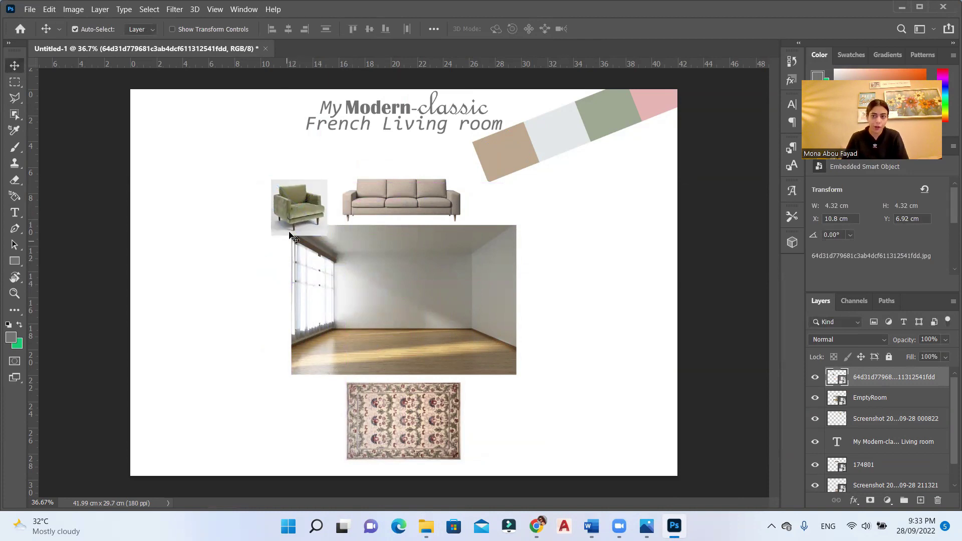
{"action": "scroll", "coordinate": [299, 244], "scroll_direction": "up", "scroll_amount": 3}
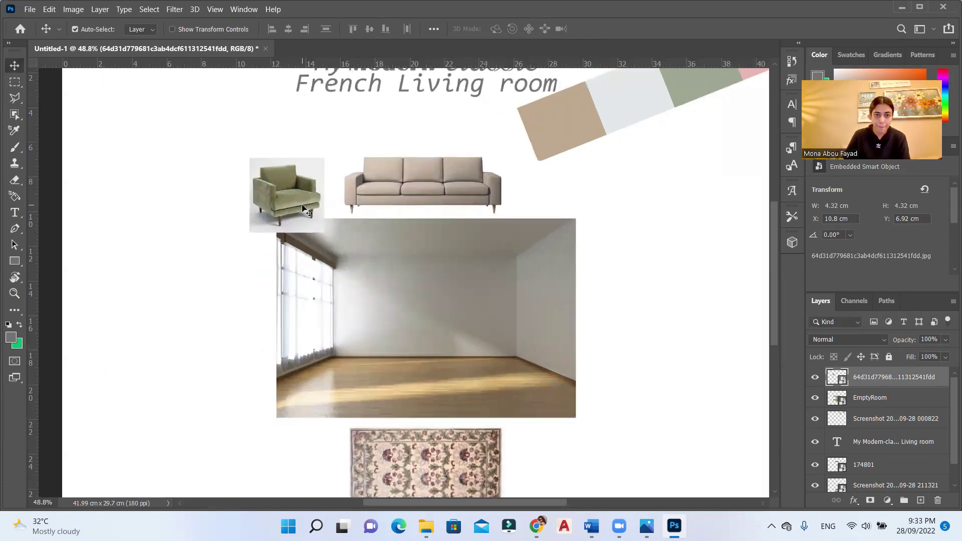
{"action": "left_click_drag", "start_coordinate": [294, 202], "coordinate": [240, 241]}
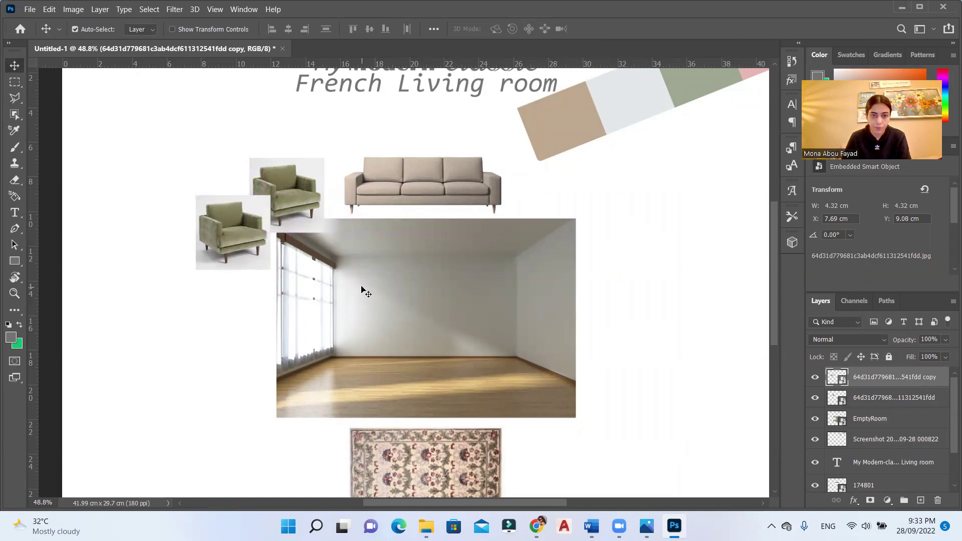
Give the armchair copy's layer a white 8 px stroke positioned inside
{"action": "double_click", "coordinate": [895, 373]}
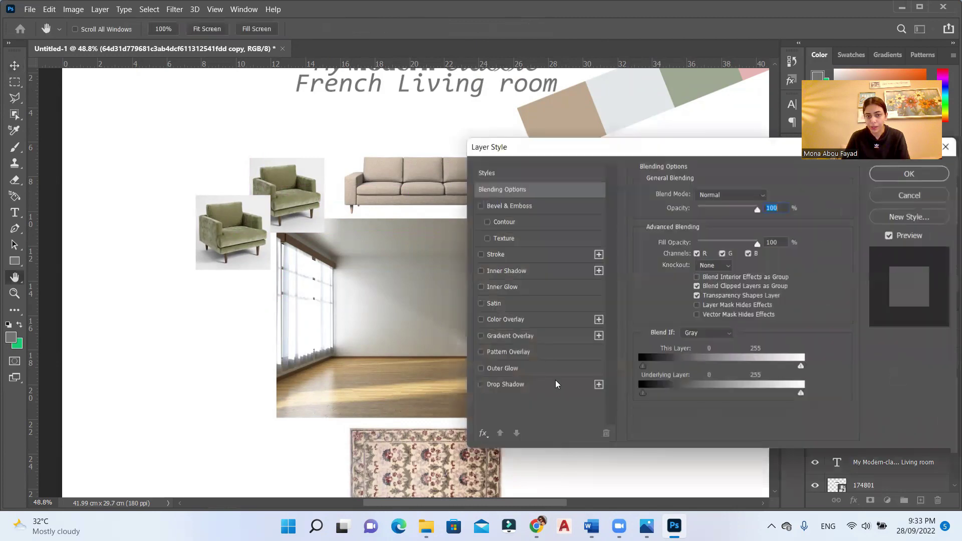
{"action": "left_click", "coordinate": [510, 257]}
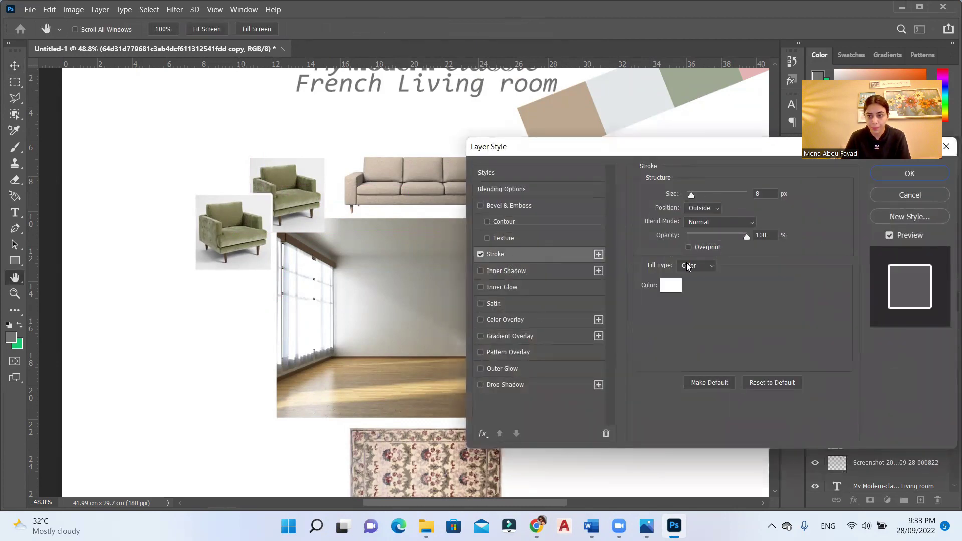
{"action": "left_click", "coordinate": [672, 291]}
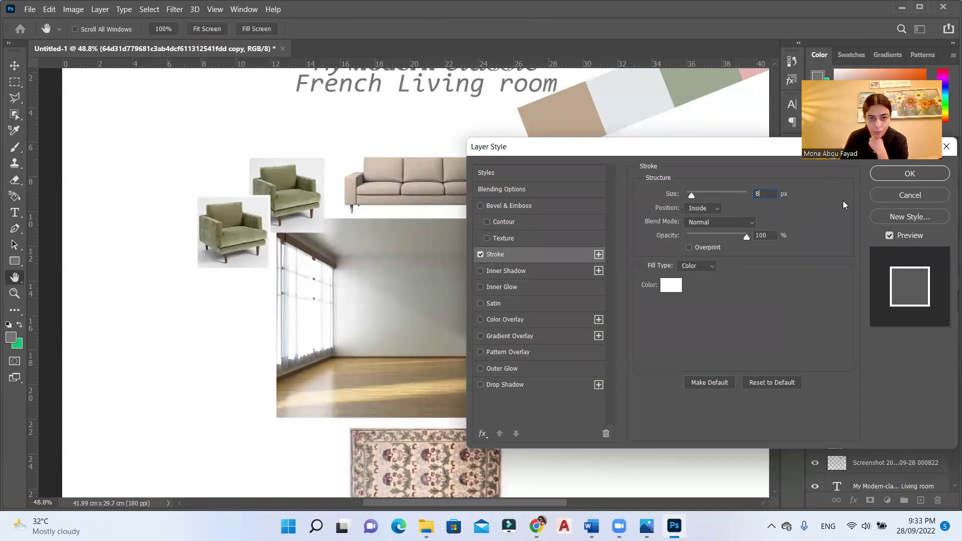
{"action": "left_click", "coordinate": [885, 176]}
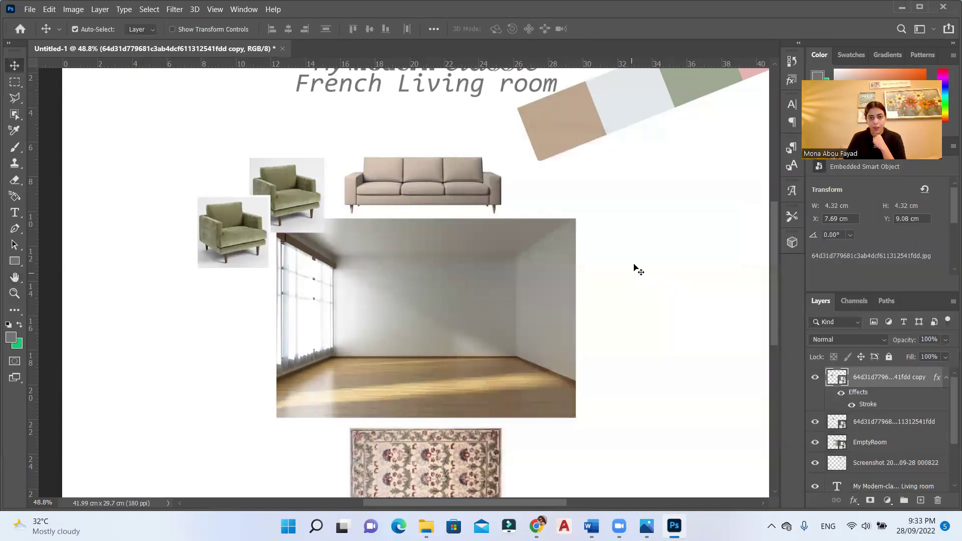
Place the image BRASS COFFEE.png, scaled to about 3.1 x 2.2 cm, overlapping the rug's left edge
{"action": "scroll", "coordinate": [570, 285], "scroll_direction": "down", "scroll_amount": 1}
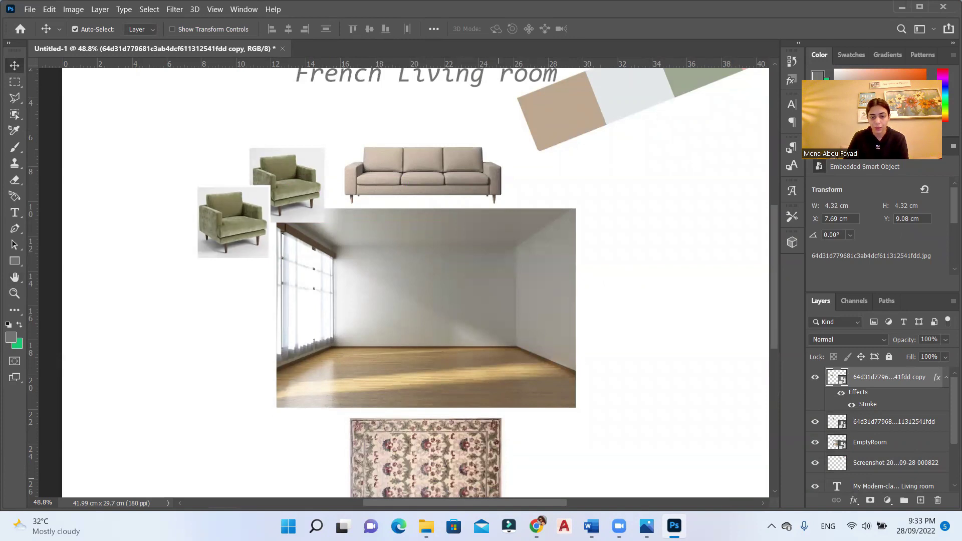
{"action": "left_click", "coordinate": [425, 526]}
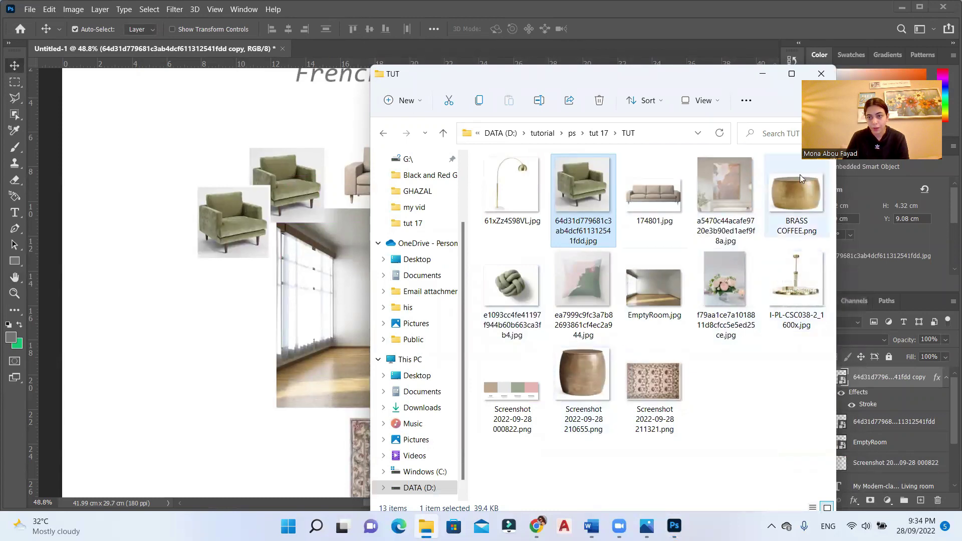
{"action": "left_click_drag", "start_coordinate": [797, 194], "coordinate": [362, 432]}
{"action": "scroll", "coordinate": [416, 320], "scroll_direction": "down", "scroll_amount": 1}
{"action": "key", "text": "Return"}
{"action": "scroll", "coordinate": [416, 371], "scroll_direction": "down", "scroll_amount": 1}
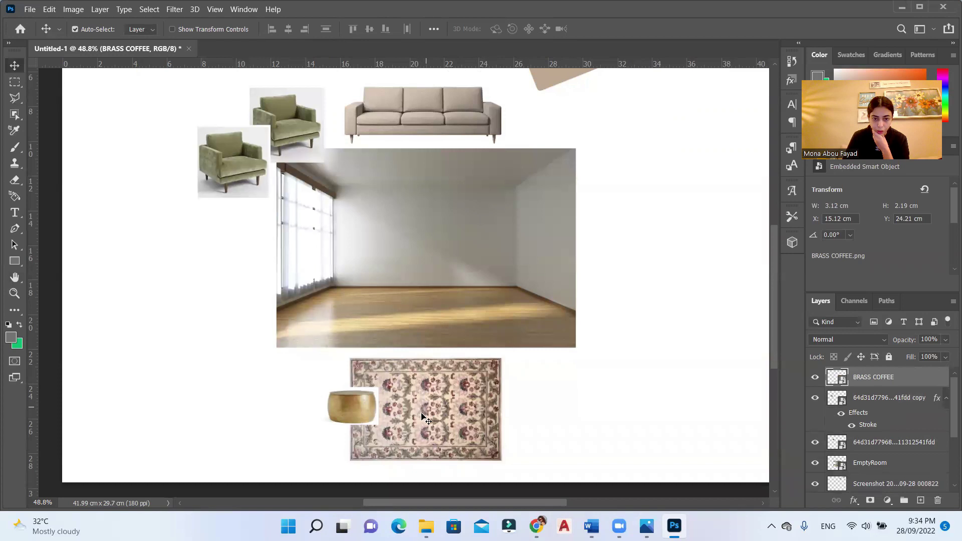
Place the stool image Screenshot 2022-09-28 210655.png, scaled down, diagonally above and left of the brass coffee table
{"action": "left_click", "coordinate": [421, 524]}
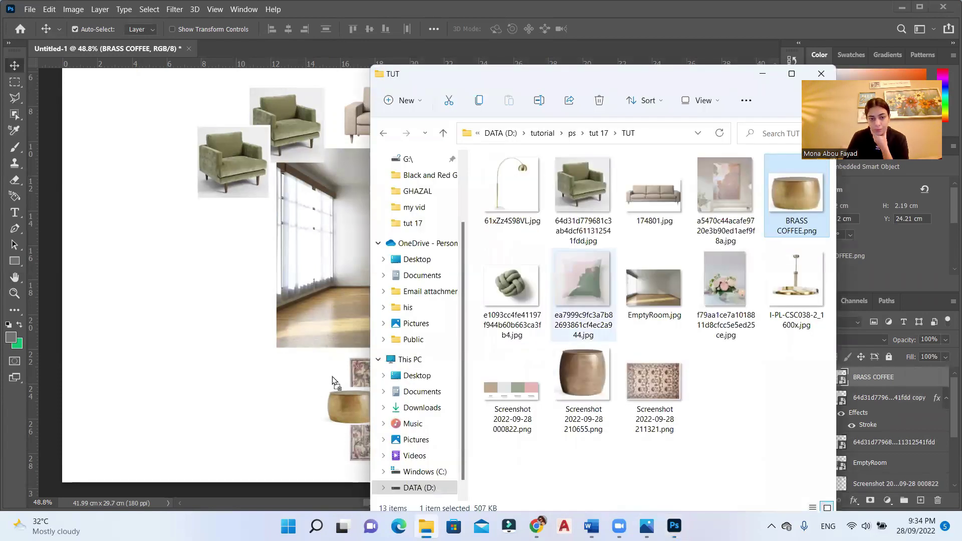
{"action": "left_click_drag", "start_coordinate": [335, 382], "coordinate": [386, 394]}
{"action": "left_click_drag", "start_coordinate": [416, 149], "coordinate": [316, 394]}
{"action": "key", "text": "Return"}
Bring the BRASS COFFEE layer above the stool layer and give it a white 1 px inside stroke
{"action": "left_click", "coordinate": [897, 398]}
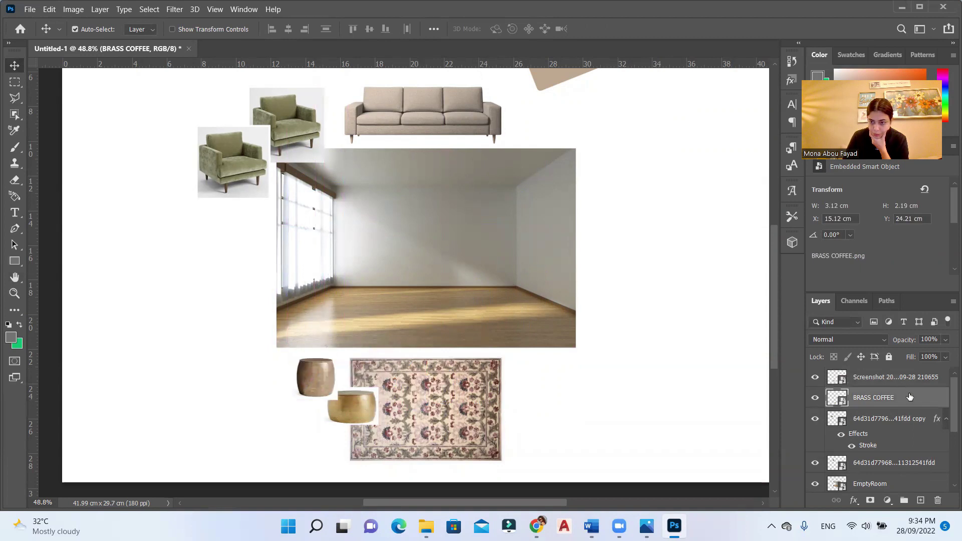
{"action": "left_click_drag", "start_coordinate": [912, 403], "coordinate": [915, 372]}
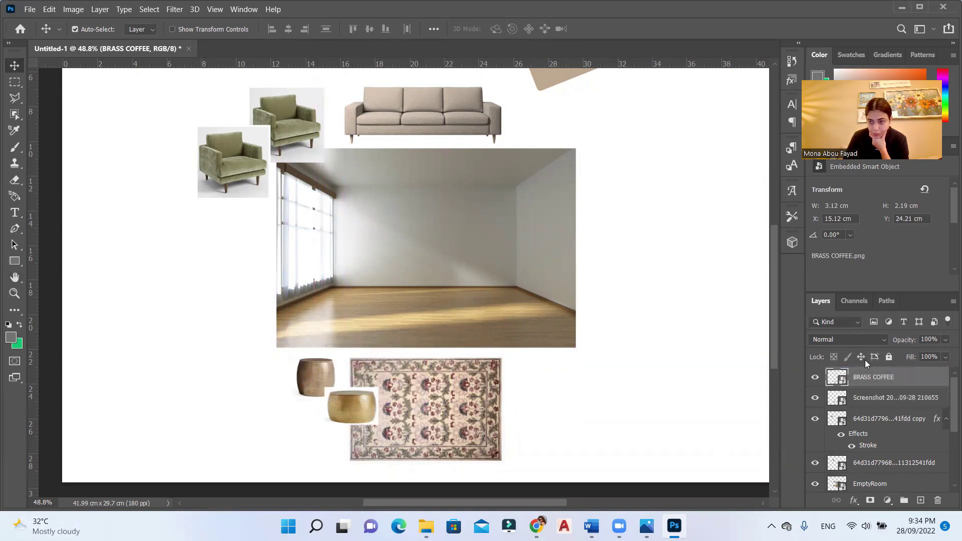
{"action": "double_click", "coordinate": [922, 379]}
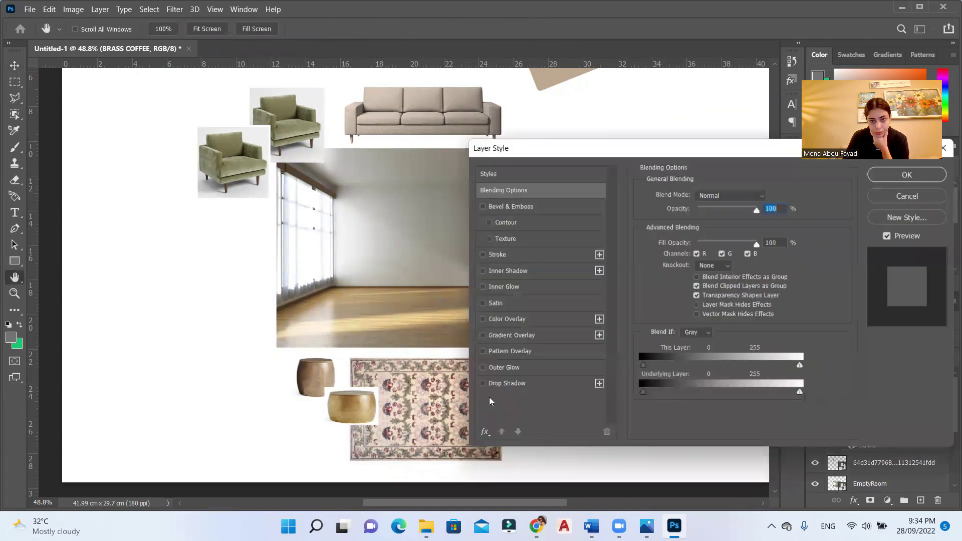
{"action": "left_click", "coordinate": [514, 257]}
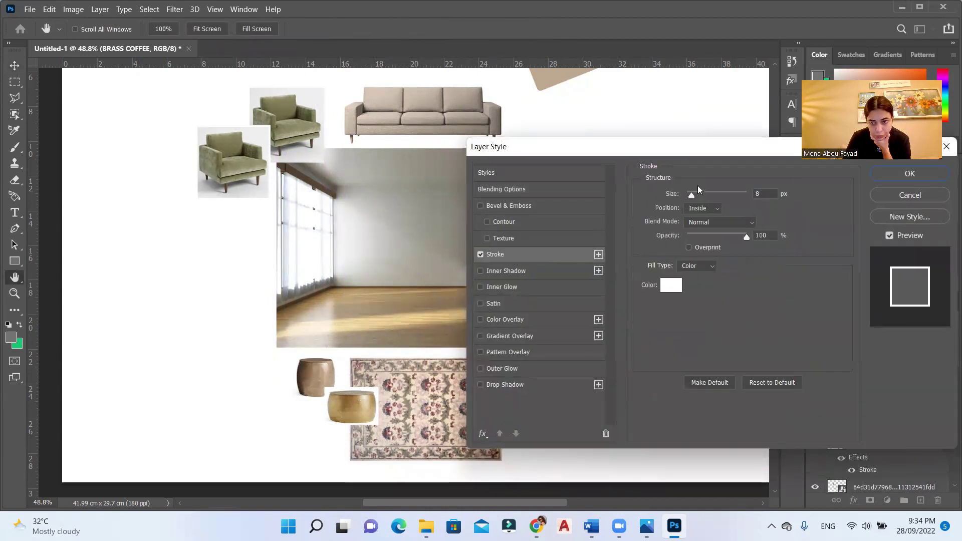
{"action": "left_click_drag", "start_coordinate": [695, 192], "coordinate": [678, 200]}
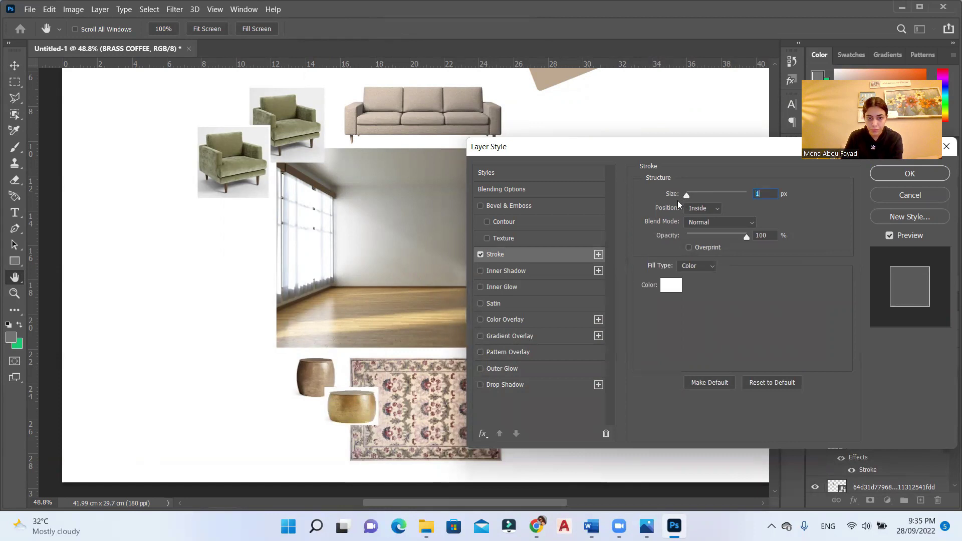
{"action": "left_click", "coordinate": [883, 176]}
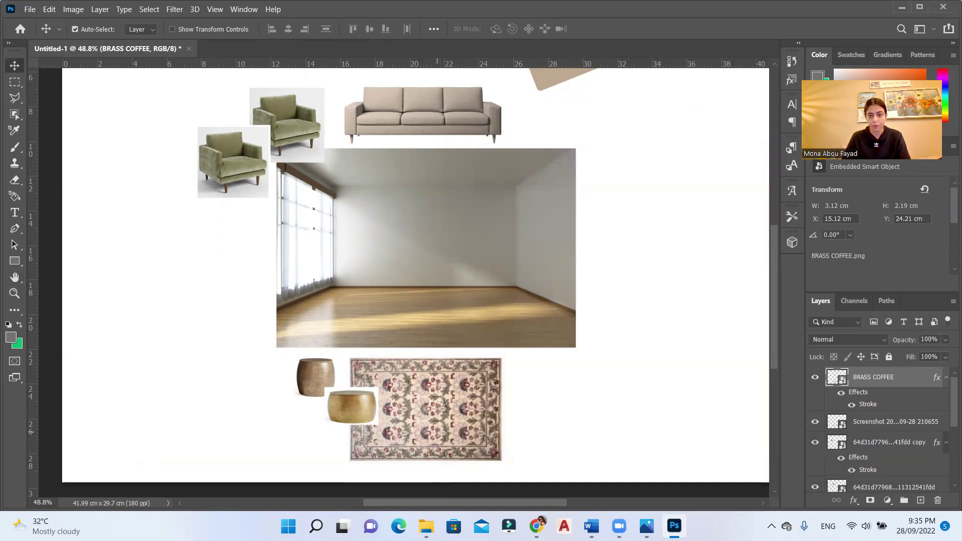
Place the floor lamp image 61xZz4S98VL.jpg, scaled to about 6.15%, over the room picture's upper-right corner and flip it horizontally
{"action": "key", "text": "alt+Tab"}
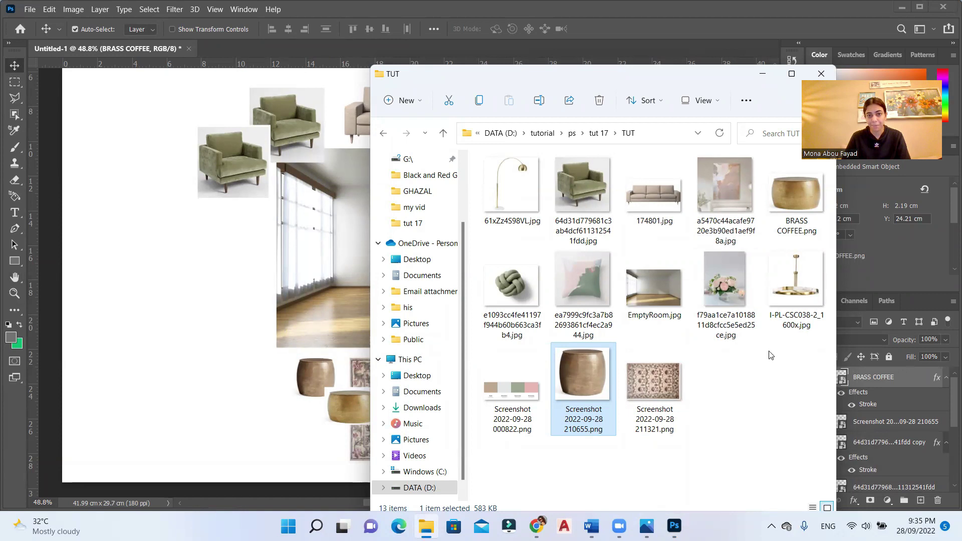
{"action": "left_click", "coordinate": [517, 208]}
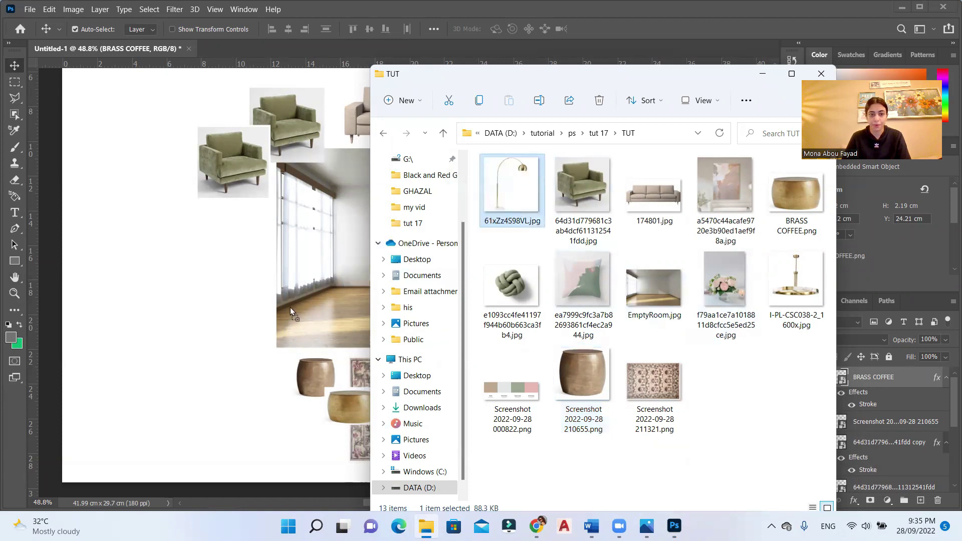
{"action": "left_click_drag", "start_coordinate": [287, 307], "coordinate": [269, 318]}
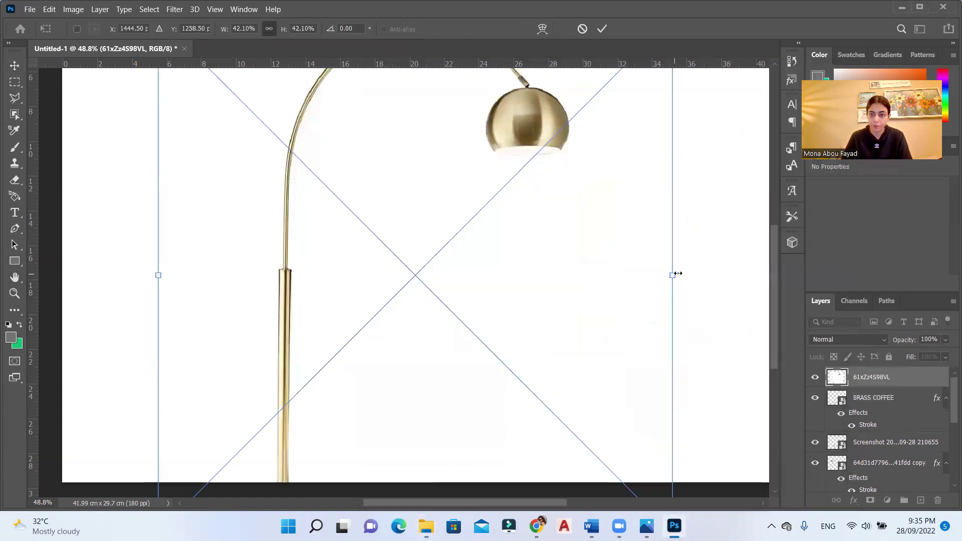
{"action": "left_click_drag", "start_coordinate": [679, 273], "coordinate": [277, 337]}
{"action": "left_click_drag", "start_coordinate": [235, 288], "coordinate": [364, 278]}
{"action": "left_click_drag", "start_coordinate": [397, 208], "coordinate": [360, 245]}
{"action": "left_click_drag", "start_coordinate": [337, 282], "coordinate": [574, 155]}
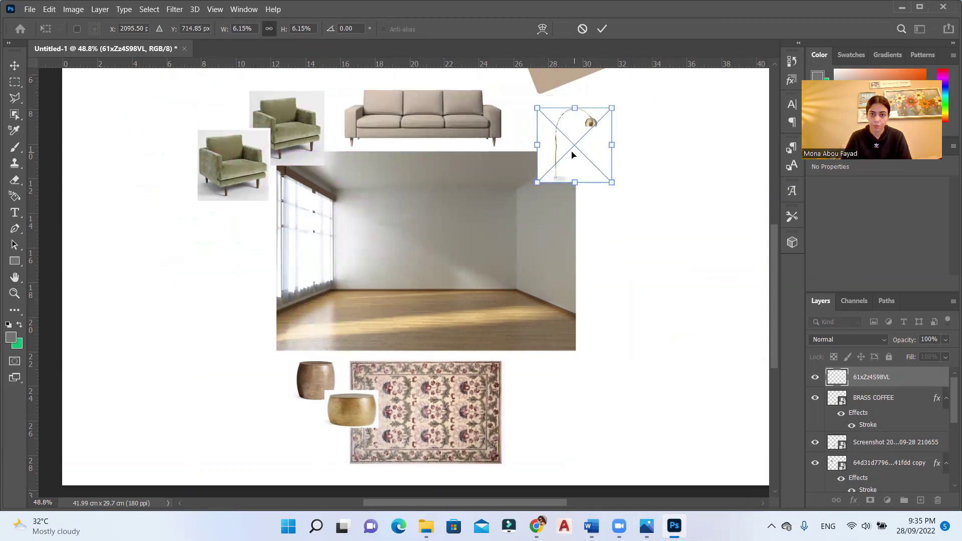
{"action": "right_click", "coordinate": [575, 155]}
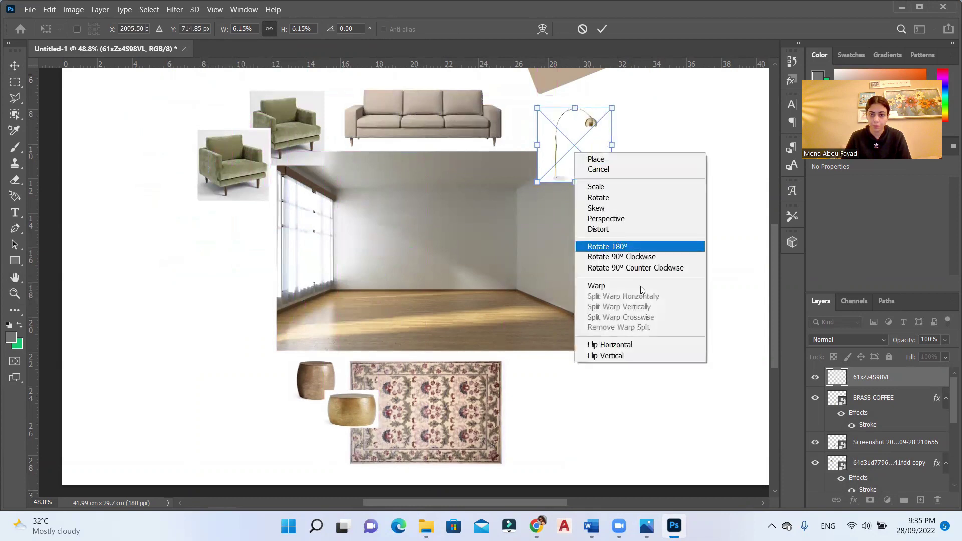
{"action": "left_click", "coordinate": [648, 345]}
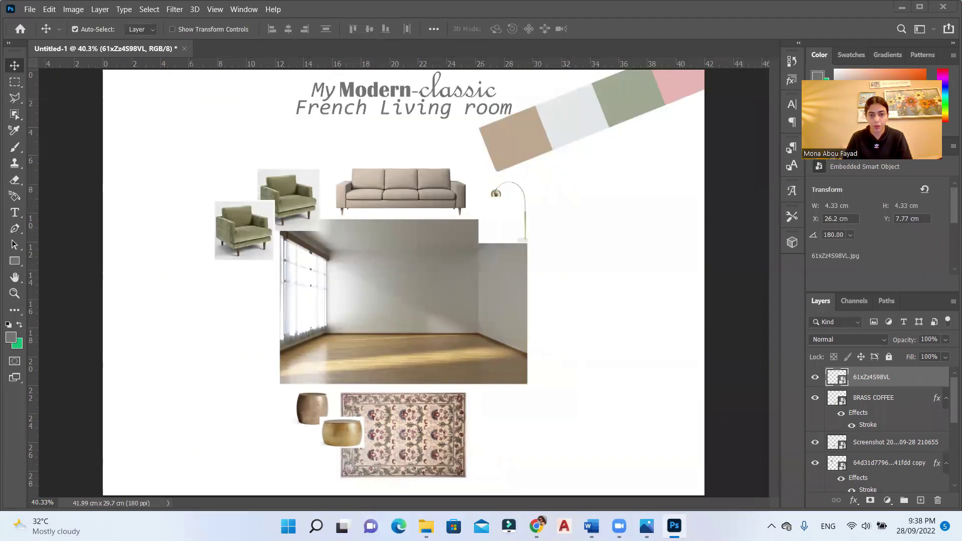
Place the sideboard image Screenshot 2022-09-28 213754.png, scaled to about 7 x 2.8 cm, across the room picture's lower right edge
{"action": "left_click", "coordinate": [426, 526]}
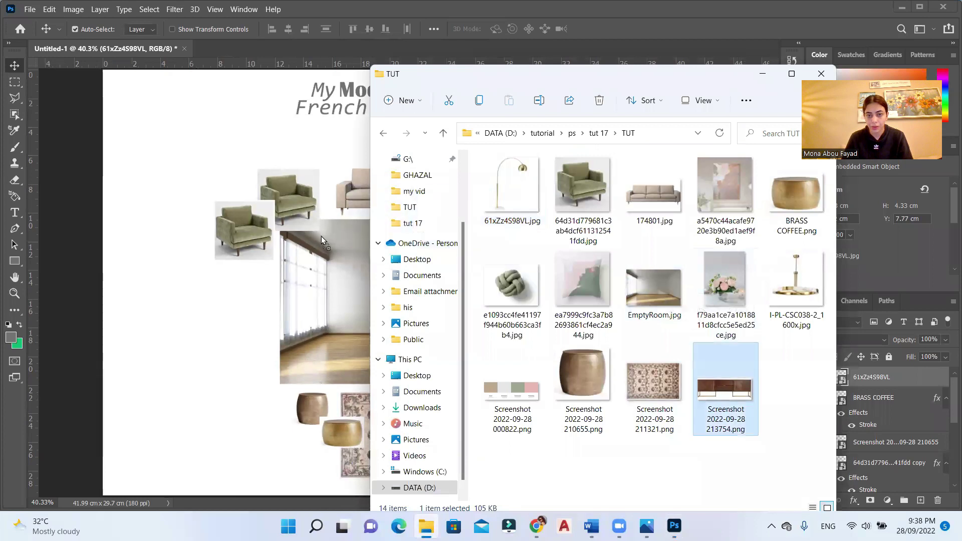
{"action": "left_click_drag", "start_coordinate": [320, 236], "coordinate": [326, 241]}
{"action": "left_click_drag", "start_coordinate": [457, 272], "coordinate": [452, 247]}
{"action": "key", "text": "Return"}
{"action": "key", "text": "ctrl+t"}
{"action": "left_click_drag", "start_coordinate": [424, 218], "coordinate": [571, 335]}
{"action": "key", "text": "Return"}
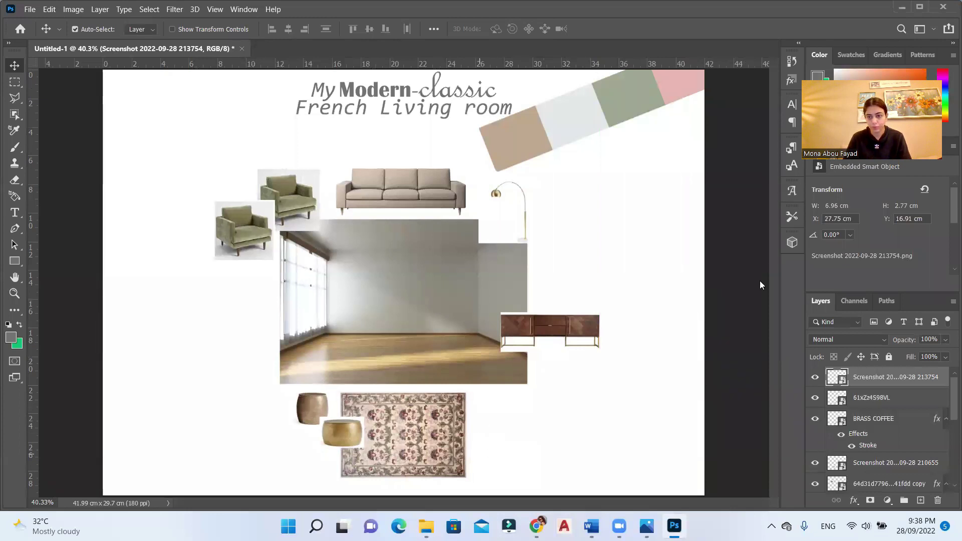
Place the chandelier image I-PL-CSC038-2_1600x.jpg, scaled to about 3.8 cm square, below the title and above the upper armchair
{"action": "key", "text": "alt+Tab"}
{"action": "left_click_drag", "start_coordinate": [681, 307], "coordinate": [344, 300]}
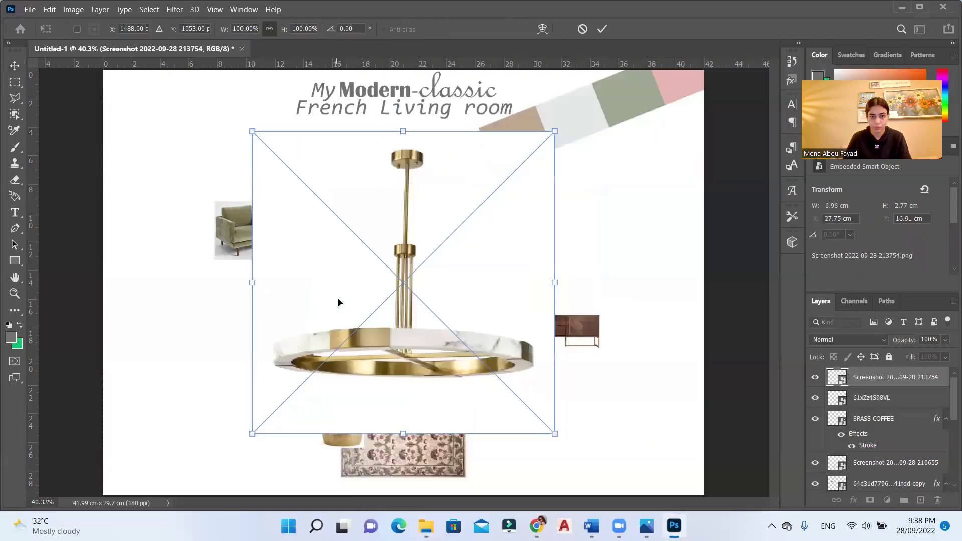
{"action": "left_click_drag", "start_coordinate": [560, 434], "coordinate": [327, 206]}
{"action": "left_click_drag", "start_coordinate": [302, 171], "coordinate": [321, 168]}
{"action": "left_click_drag", "start_coordinate": [279, 194], "coordinate": [296, 185]}
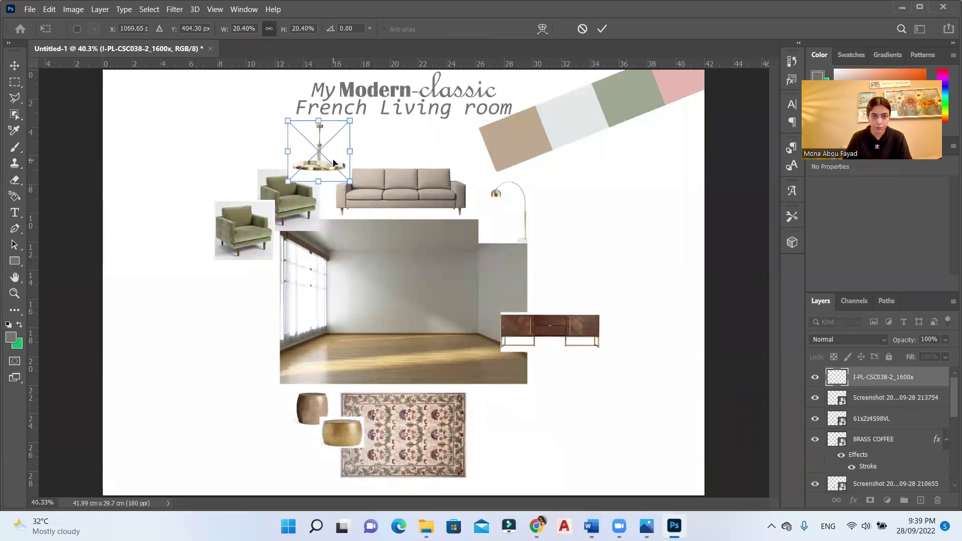
{"action": "left_click_drag", "start_coordinate": [335, 151], "coordinate": [303, 155]}
{"action": "key", "text": "Return"}
Place the wall art image a5470c44acafe9720e3b90ed1aef9f8a.jpg, scaled to about 4.4 cm square, over the room picture's left edge below the armchairs
{"action": "scroll", "coordinate": [340, 145], "scroll_direction": "up", "scroll_amount": 5}
{"action": "scroll", "coordinate": [343, 251], "scroll_direction": "down", "scroll_amount": 5}
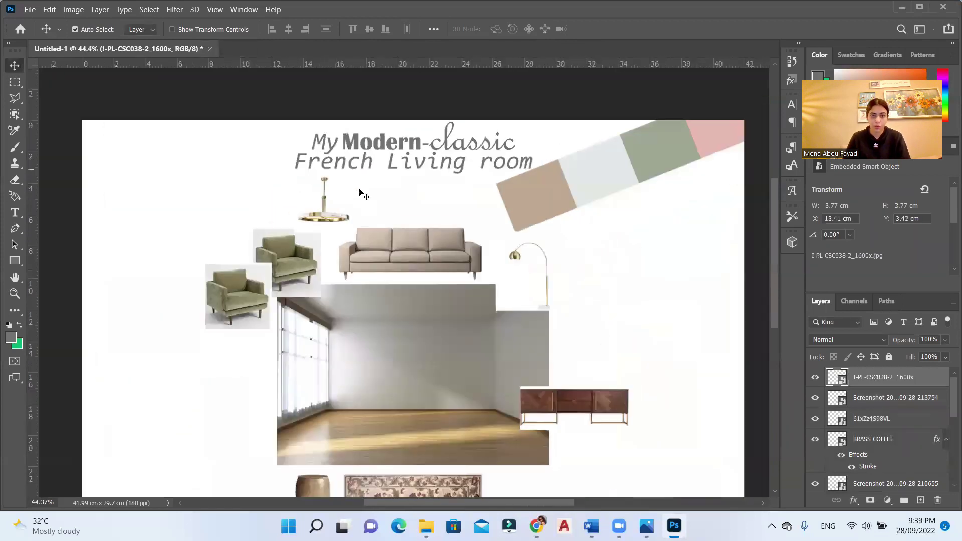
{"action": "scroll", "coordinate": [462, 414], "scroll_direction": "down", "scroll_amount": 2}
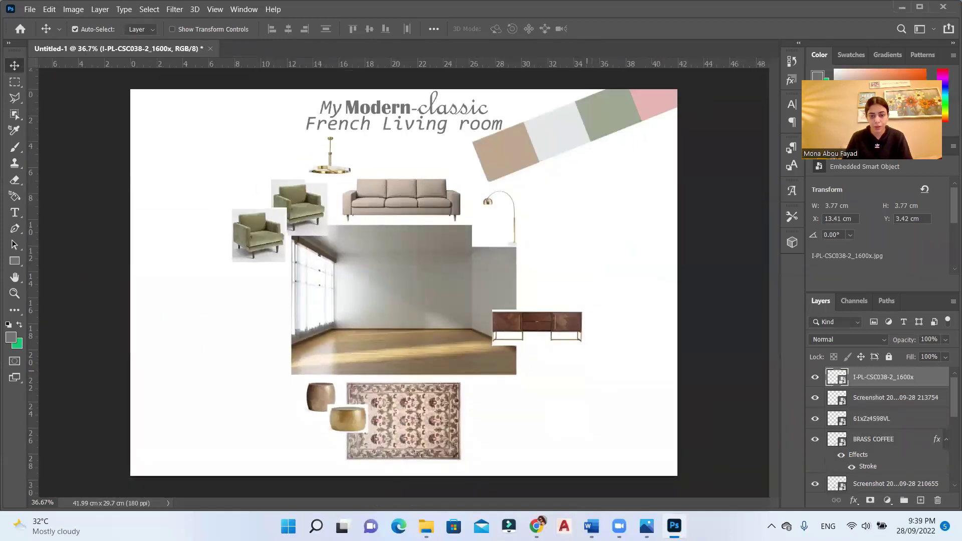
{"action": "key", "text": "alt+Tab"}
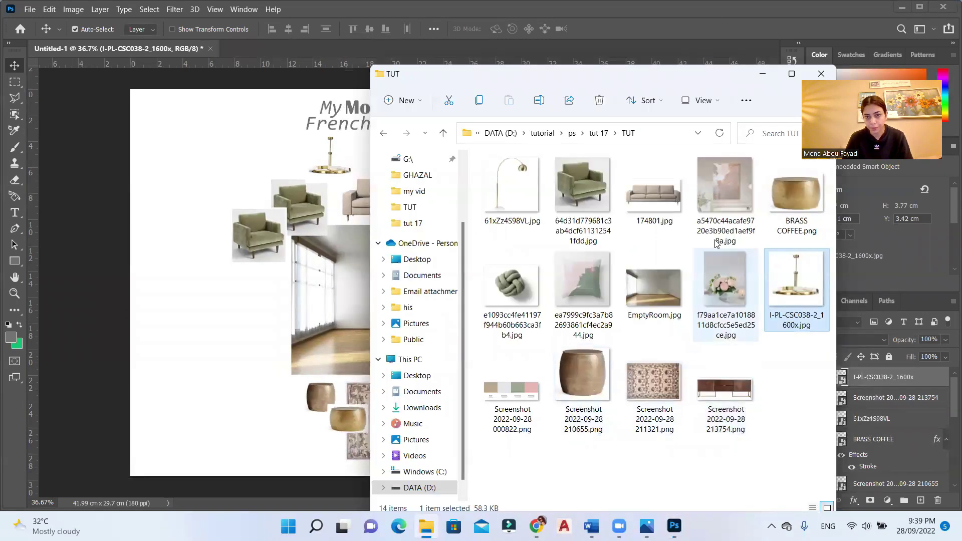
{"action": "left_click_drag", "start_coordinate": [724, 208], "coordinate": [301, 392]}
{"action": "left_click_drag", "start_coordinate": [530, 410], "coordinate": [345, 225]}
{"action": "left_click_drag", "start_coordinate": [295, 193], "coordinate": [250, 316]}
{"action": "left_click_drag", "start_coordinate": [230, 345], "coordinate": [245, 330]}
{"action": "key", "text": "Return"}
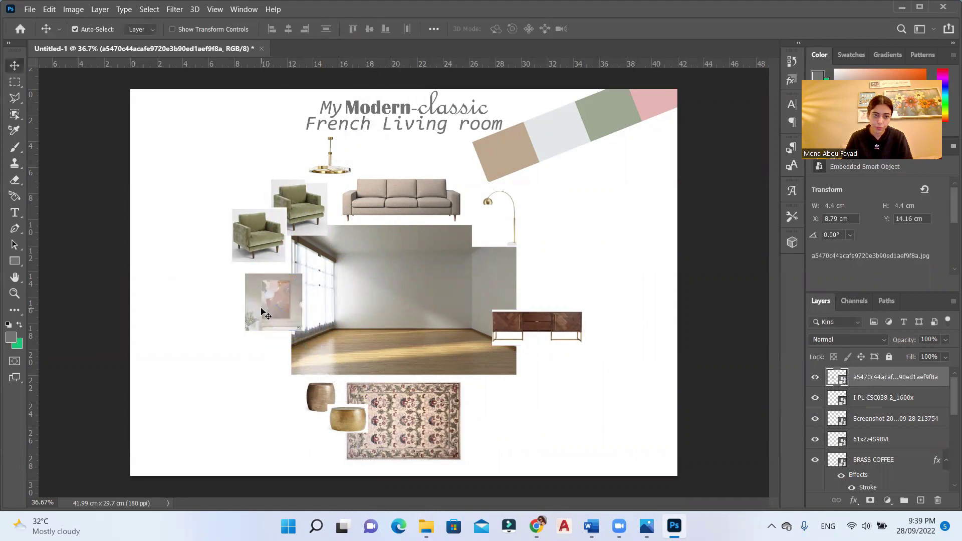
{"action": "mouse_move", "coordinate": [256, 290]}
{"action": "left_mouse_down"}
{"action": "mouse_move", "coordinate": [463, 195]}
{"action": "mouse_move", "coordinate": [273, 221]}
{"action": "mouse_move", "coordinate": [333, 275]}
{"action": "mouse_move", "coordinate": [257, 301]}
{"action": "left_mouse_up"}
Place the flower vase image f79aa1ce7a1018811d8cfcc5e5ed25ce.jpg as a rasterized layer and delete the empty area above the bouquet
{"action": "left_click", "coordinate": [253, 394]}
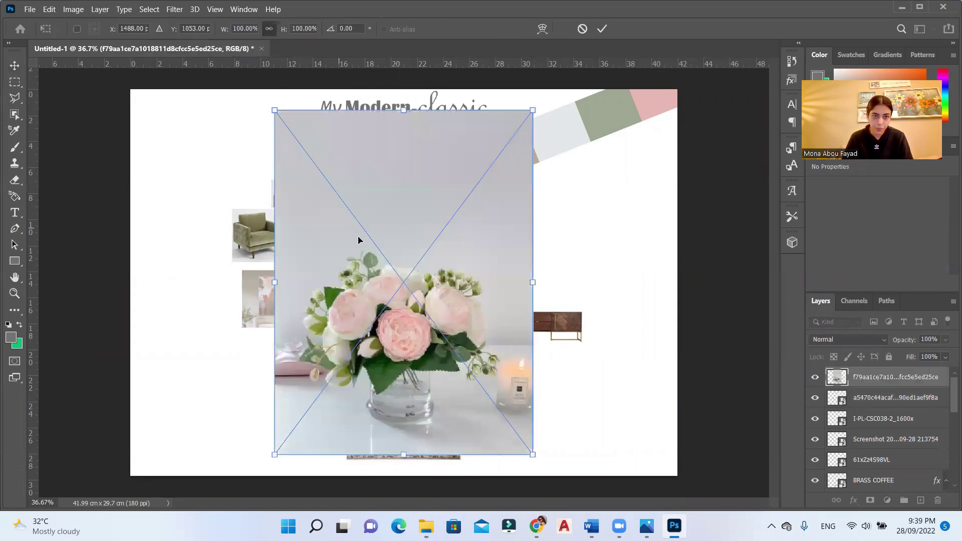
{"action": "left_click", "coordinate": [15, 88]}
{"action": "left_click_drag", "start_coordinate": [257, 103], "coordinate": [584, 234]}
{"action": "right_click", "coordinate": [895, 376]}
{"action": "left_click", "coordinate": [747, 228]}
{"action": "key", "text": "Delete"}
{"action": "key", "text": "ctrl+d"}
Scale the flower picture to about 2.65 x 2.27 cm and set it over the wall art's lower-left corner
{"action": "key", "text": "ctrl+t"}
{"action": "mouse_move", "coordinate": [533, 456]}
{"action": "left_mouse_down"}
{"action": "mouse_move", "coordinate": [421, 358]}
{"action": "mouse_move", "coordinate": [303, 279]}
{"action": "mouse_move", "coordinate": [233, 335]}
{"action": "left_mouse_up"}
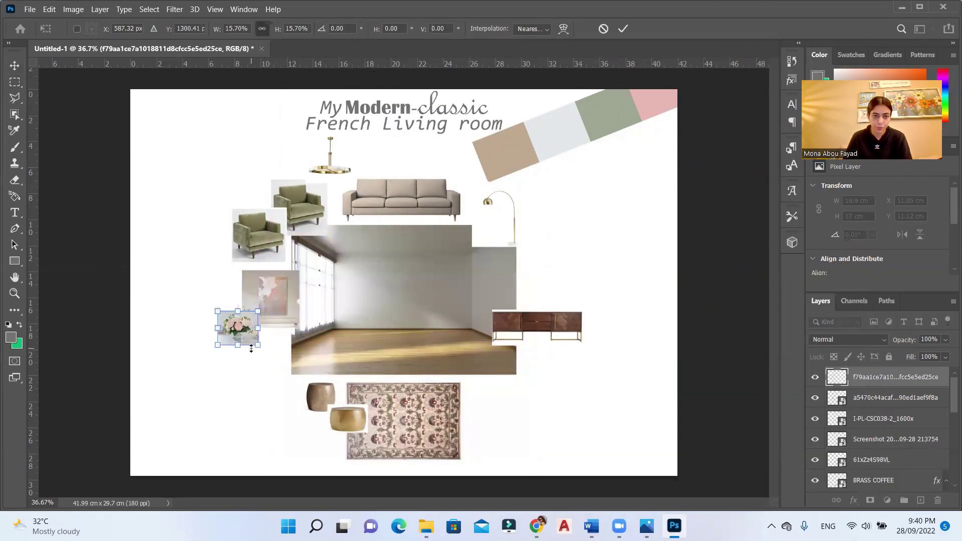
{"action": "scroll", "coordinate": [242, 366], "scroll_direction": "up", "scroll_amount": 4}
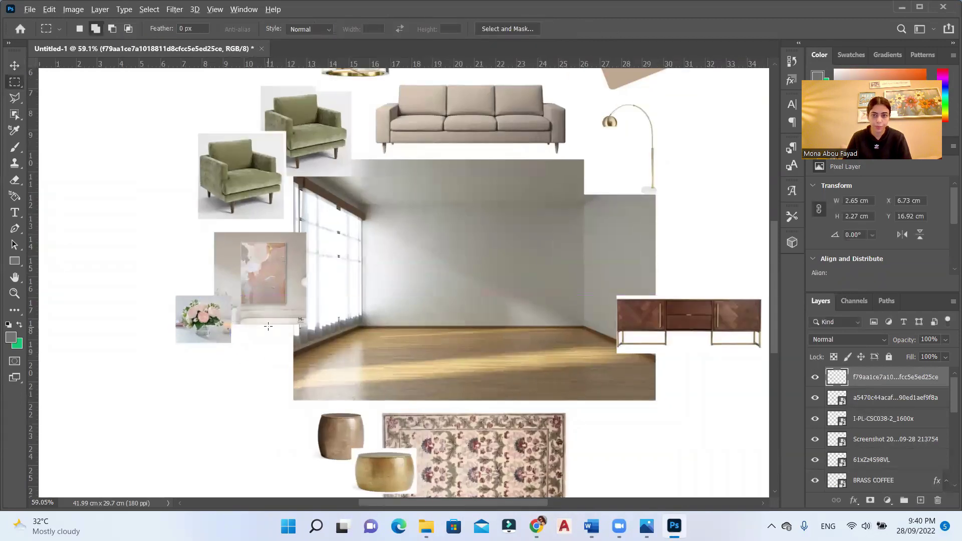
{"action": "key", "text": "Return"}
Place the cushion image ea7999c9fc3a7b82693861cf4ec2a944.jpg, scaled to about 12.23%, over the right seat of the sofa
{"action": "scroll", "coordinate": [419, 485], "scroll_direction": "down", "scroll_amount": 3}
{"action": "key", "text": "alt+Tab"}
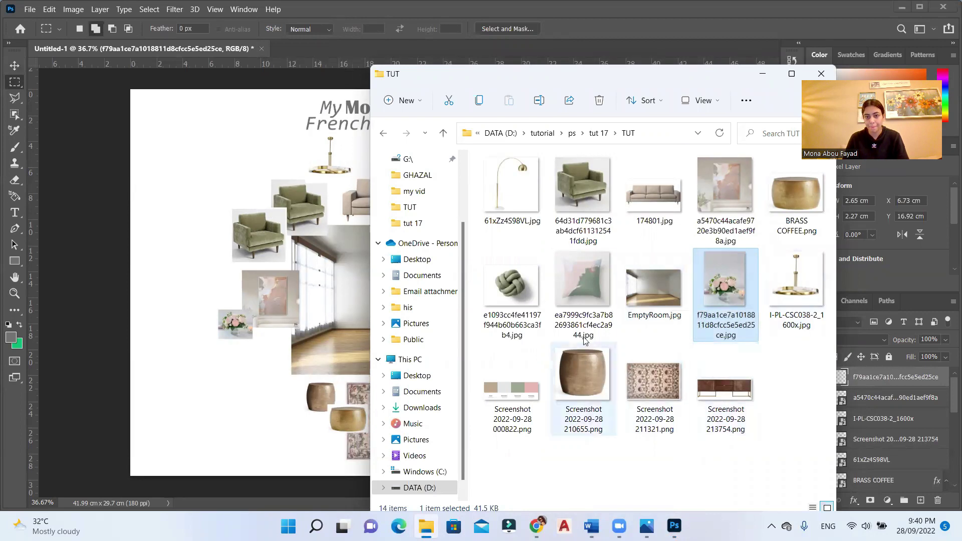
{"action": "left_click_drag", "start_coordinate": [576, 288], "coordinate": [346, 260]}
{"action": "left_click_drag", "start_coordinate": [535, 414], "coordinate": [421, 219]}
{"action": "key", "text": "Return"}
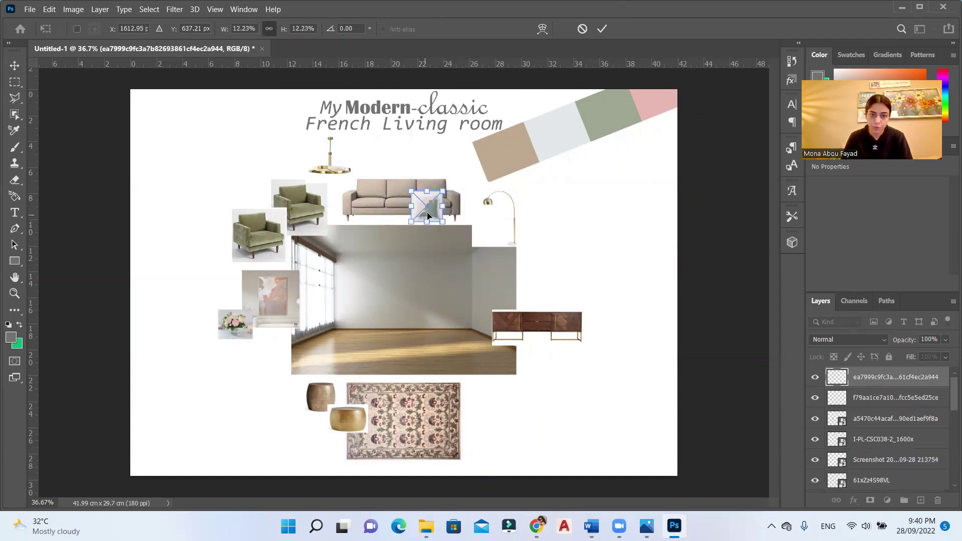
Move the colour palette strip to the canvas's bottom-right corner and rotate it to a steeper diagonal, with its ends running off the canvas
{"action": "left_click", "coordinate": [14, 66]}
{"action": "left_click_drag", "start_coordinate": [575, 125], "coordinate": [196, 434]}
{"action": "key", "text": "ctrl+t"}
{"action": "right_click", "coordinate": [619, 124]}
{"action": "left_click", "coordinate": [654, 333]}
{"action": "left_click_drag", "start_coordinate": [352, 360], "coordinate": [399, 394]}
{"action": "left_click_drag", "start_coordinate": [245, 424], "coordinate": [603, 383]}
{"action": "right_click", "coordinate": [604, 383]}
{"action": "left_click", "coordinate": [647, 364]}
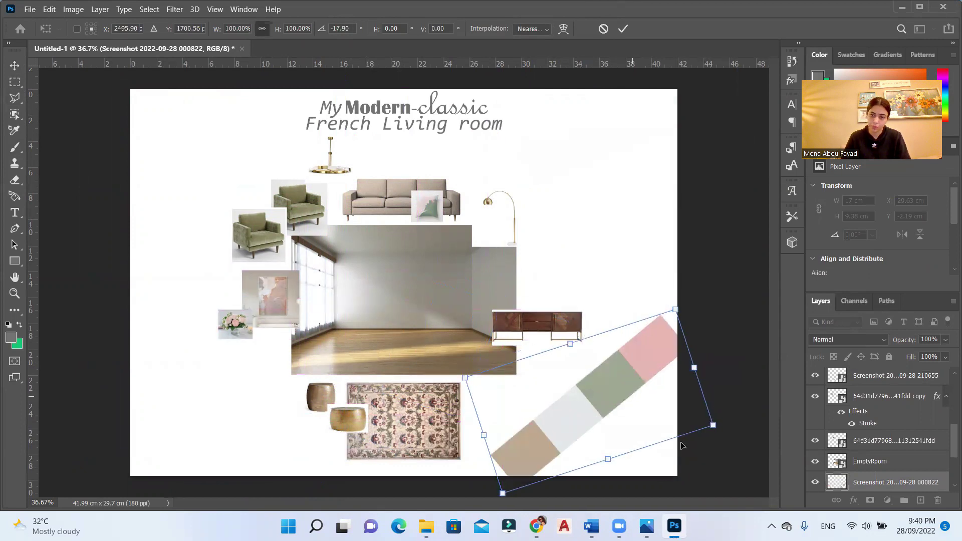
{"action": "left_click_drag", "start_coordinate": [676, 310], "coordinate": [689, 298]}
{"action": "left_click_drag", "start_coordinate": [680, 331], "coordinate": [689, 356]}
{"action": "key", "text": "Return"}
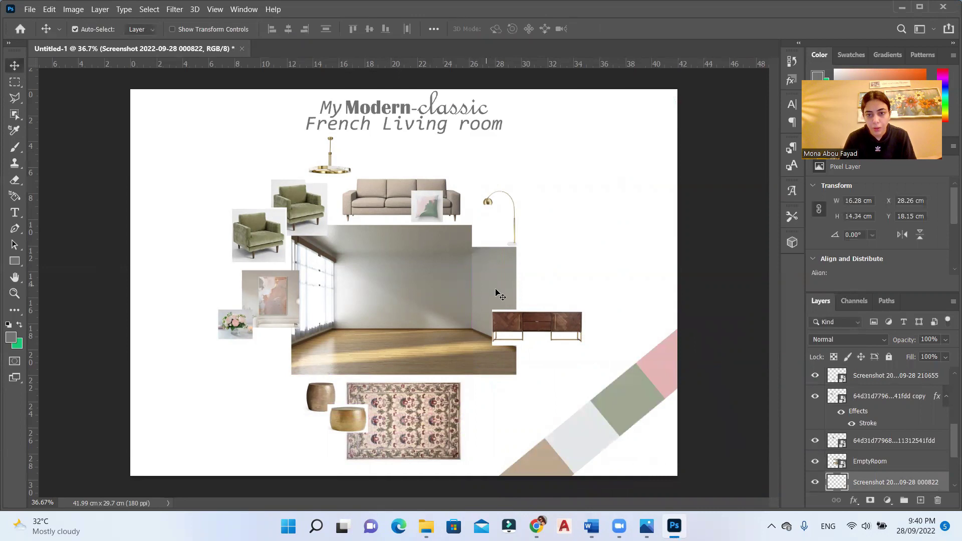
Move the square cushion off the sofa, place the scaled-down green knot cushion picture above and right of it, and bring the square cushion to the front
{"action": "left_click_drag", "start_coordinate": [425, 209], "coordinate": [469, 175]}
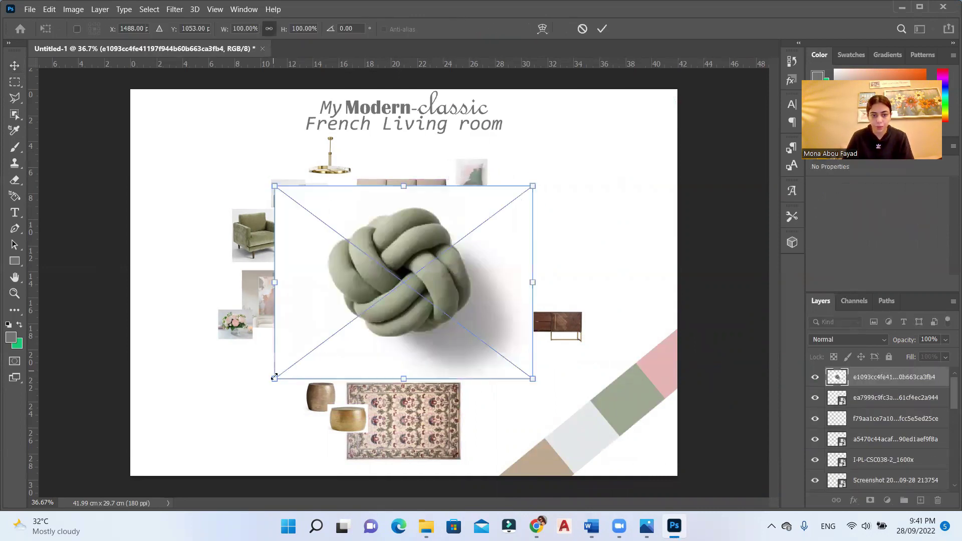
{"action": "left_click_drag", "start_coordinate": [274, 379], "coordinate": [470, 233]}
{"action": "left_click_drag", "start_coordinate": [505, 201], "coordinate": [504, 153]}
{"action": "key", "text": "Return"}
{"action": "left_click", "coordinate": [471, 183]}
{"action": "left_click_drag", "start_coordinate": [909, 401], "coordinate": [899, 376]}
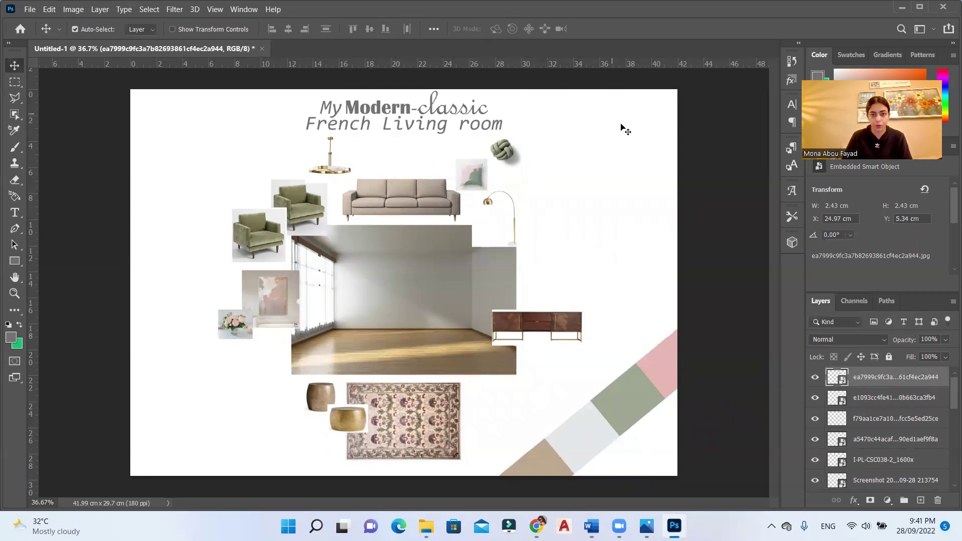
Create a new empty layer directly above the Background layer
{"action": "scroll", "coordinate": [893, 420], "scroll_direction": "down", "scroll_amount": 6}
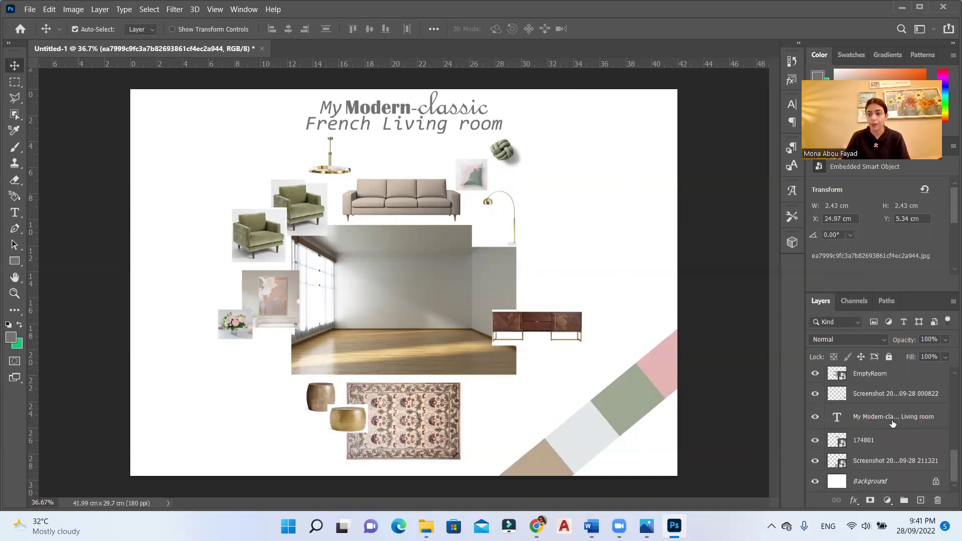
{"action": "left_click", "coordinate": [895, 482]}
{"action": "left_click", "coordinate": [921, 501]}
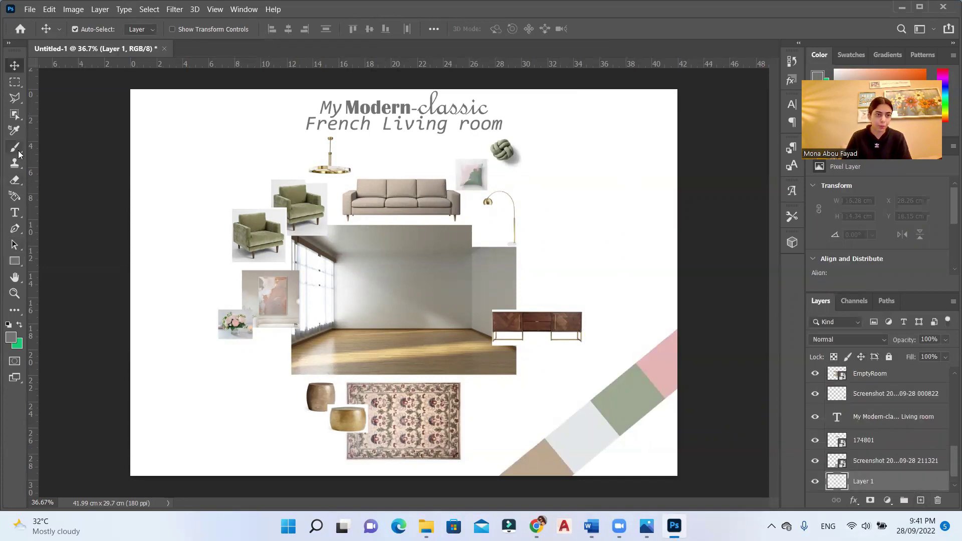
Choose the KYLE Ultimate Charcoal Pencil 25px Med2 brush and set its size to 2165 px
{"action": "left_click", "coordinate": [14, 148]}
{"action": "right_click", "coordinate": [316, 136]}
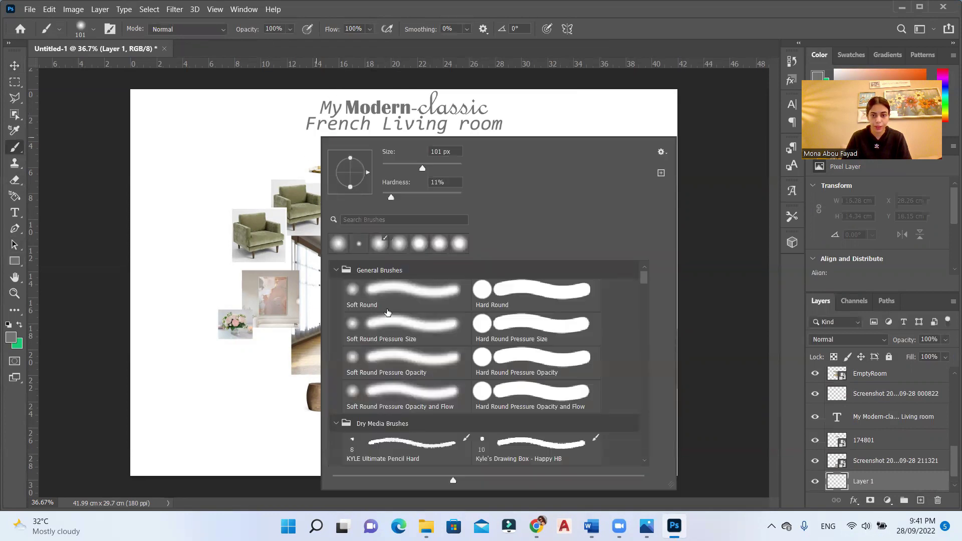
{"action": "scroll", "coordinate": [494, 368], "scroll_direction": "down", "scroll_amount": 5}
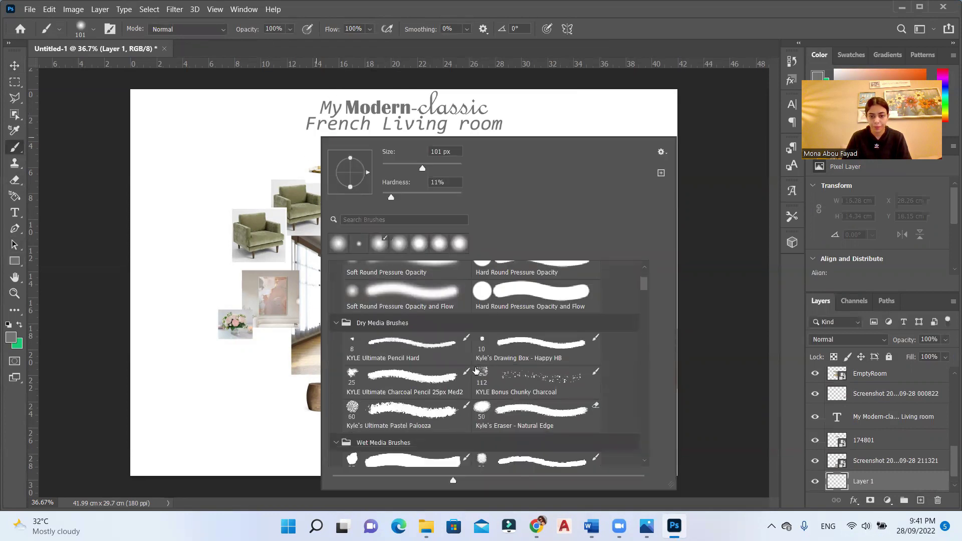
{"action": "left_click", "coordinate": [400, 381]}
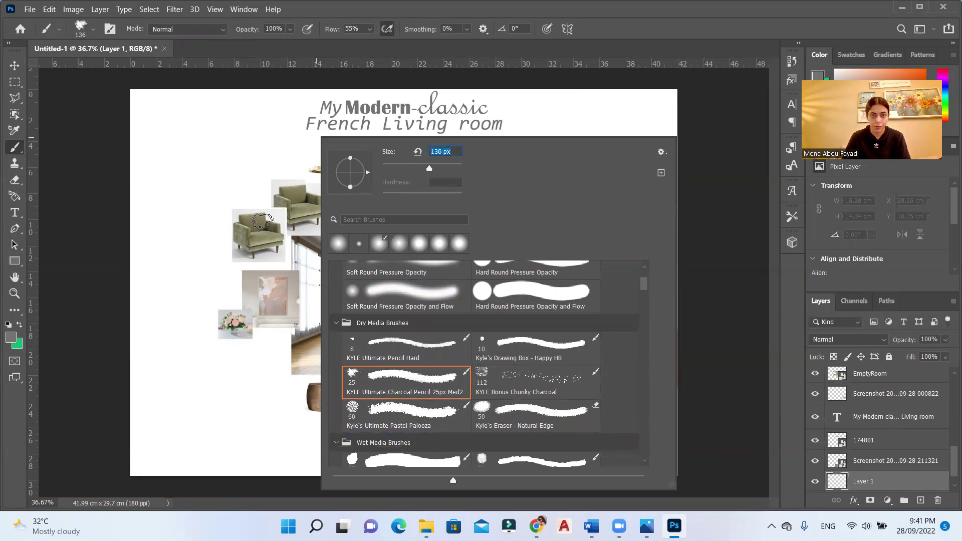
{"action": "left_click", "coordinate": [457, 169]}
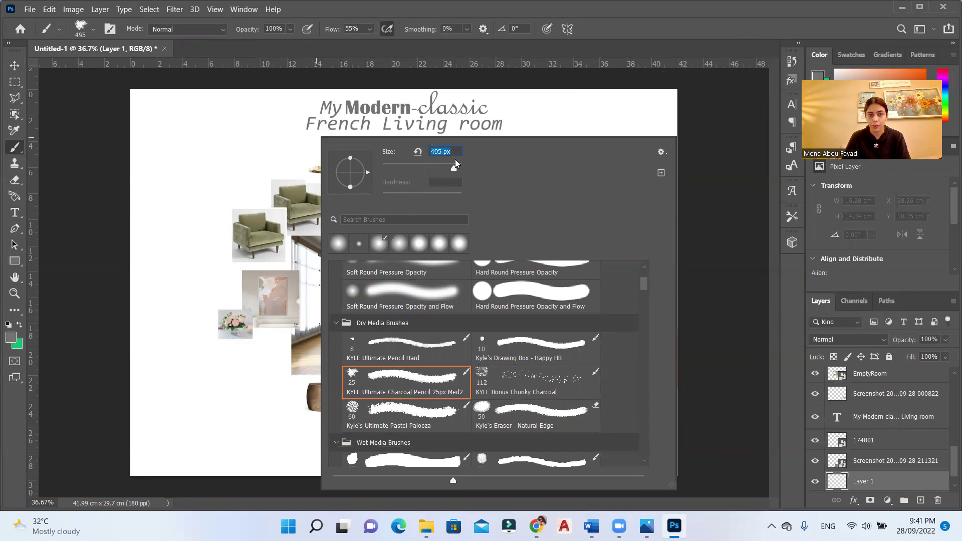
{"action": "left_click", "coordinate": [460, 168]}
{"action": "left_click", "coordinate": [457, 168]}
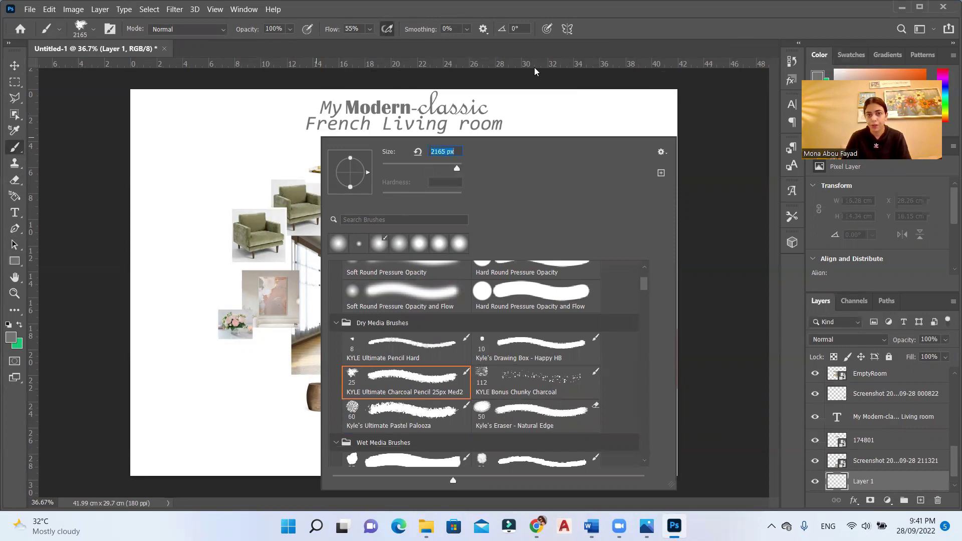
{"action": "left_click", "coordinate": [517, 6]}
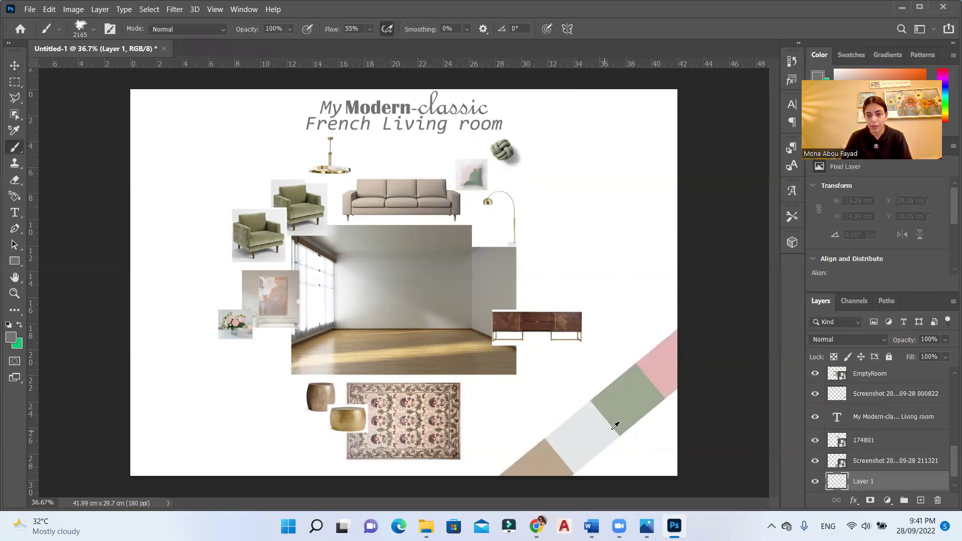
Set the new layer's opacity to 57% and paint splatters in the palette's pink on the canvas's left side and lower-right area
{"action": "left_click", "coordinate": [661, 367], "text": "alt"}
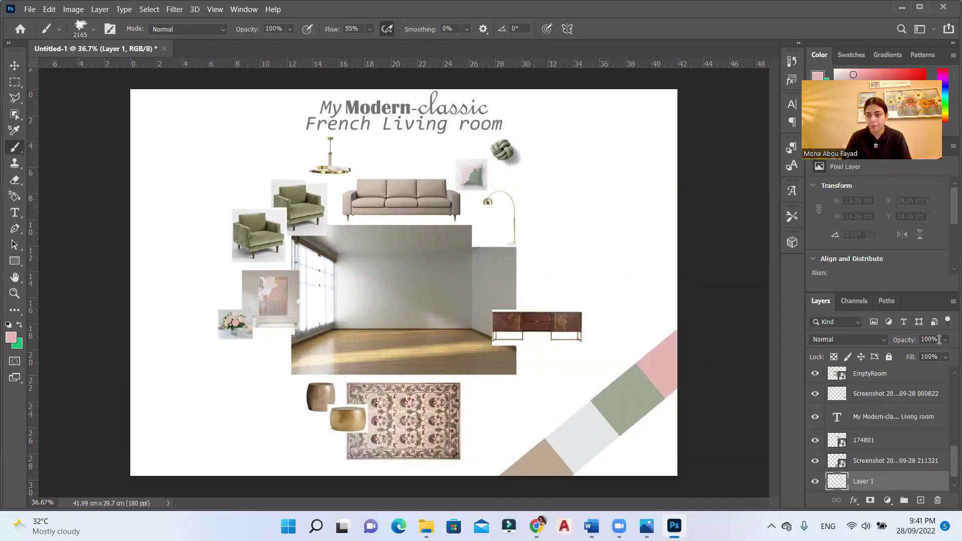
{"action": "left_click_drag", "start_coordinate": [946, 347], "coordinate": [921, 350]}
{"action": "left_click", "coordinate": [246, 241]}
{"action": "left_click", "coordinate": [614, 388]}
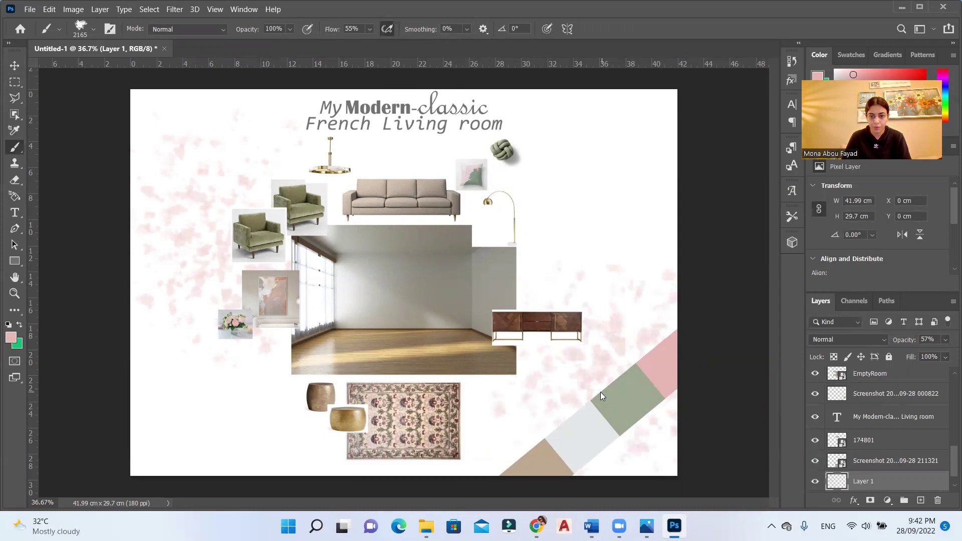
Paint beige splatters across the whole background on the new layer
{"action": "left_click", "coordinate": [585, 396]}
{"action": "right_click", "coordinate": [533, 343]}
{"action": "key", "text": "Escape"}
{"action": "left_click", "coordinate": [624, 385], "text": "alt"}
{"action": "mouse_move", "coordinate": [551, 264]}
{"action": "left_mouse_down"}
{"action": "mouse_move", "coordinate": [262, 331]}
{"action": "mouse_move", "coordinate": [252, 373]}
{"action": "left_mouse_up"}
{"action": "mouse_move", "coordinate": [519, 286]}
{"action": "left_mouse_down"}
{"action": "mouse_move", "coordinate": [547, 232]}
{"action": "mouse_move", "coordinate": [196, 370]}
{"action": "mouse_move", "coordinate": [411, 201]}
{"action": "mouse_move", "coordinate": [404, 230]}
{"action": "mouse_move", "coordinate": [476, 160]}
{"action": "mouse_move", "coordinate": [561, 191]}
{"action": "mouse_move", "coordinate": [310, 371]}
{"action": "mouse_move", "coordinate": [320, 187]}
{"action": "left_mouse_up"}
Add more splatters in the palette's pink across the background, followed by splatters in its sage green around the room picture
{"action": "left_click", "coordinate": [658, 370], "text": "alt"}
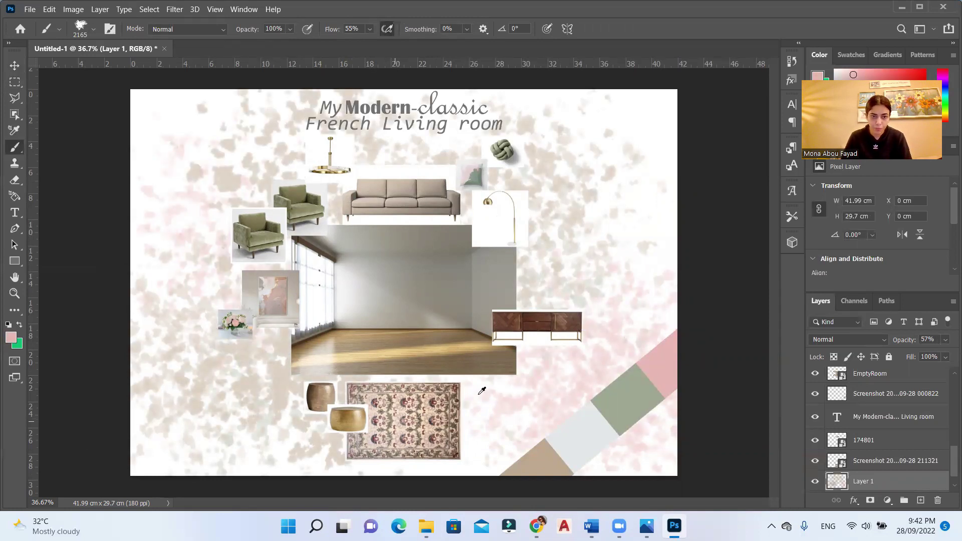
{"action": "left_click_drag", "start_coordinate": [137, 189], "coordinate": [494, 182]}
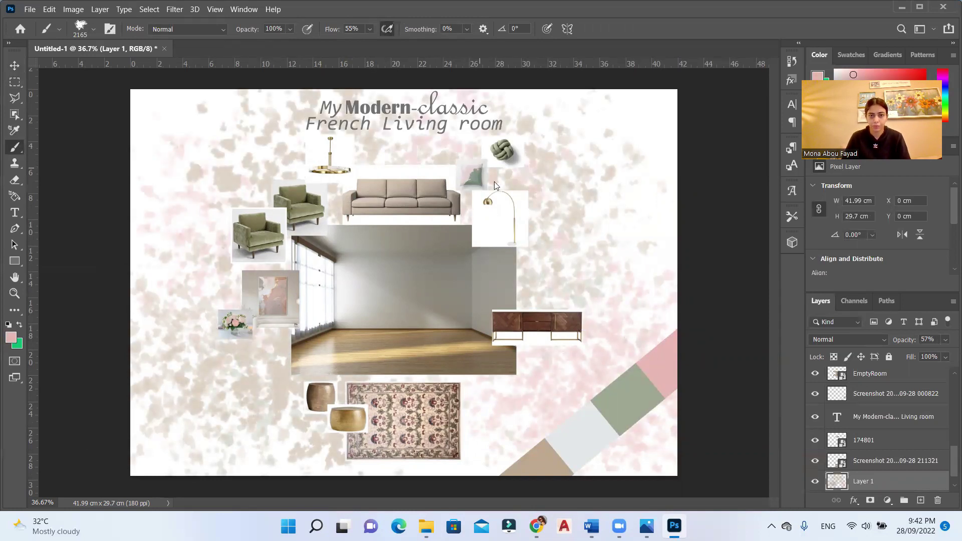
{"action": "left_click", "coordinate": [621, 407], "text": "alt"}
{"action": "left_click_drag", "start_coordinate": [563, 280], "coordinate": [366, 126]}
Paint splatters in the palette's pale grey and, toward the upper-left, its beige, and set the splatter layer's opacity to 64%
{"action": "left_click", "coordinate": [569, 437], "text": "alt"}
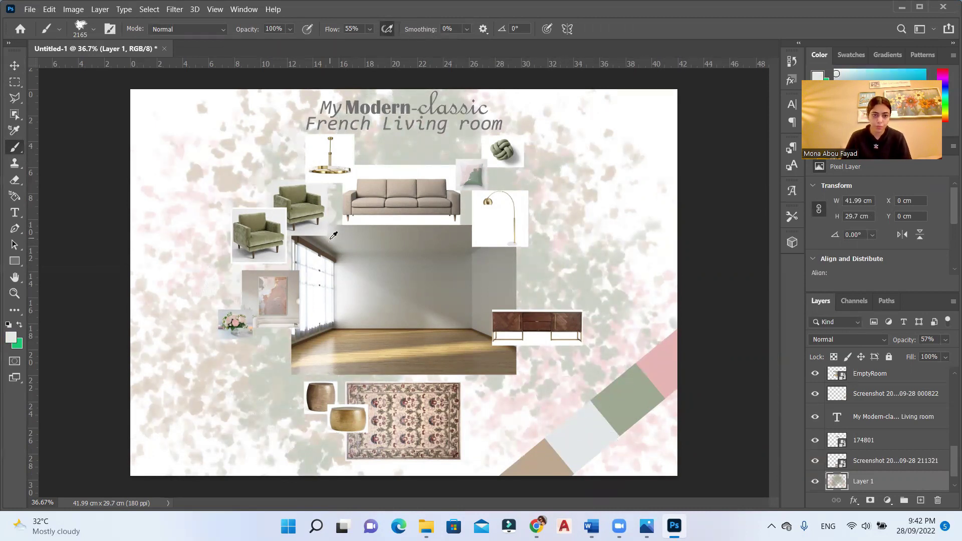
{"action": "left_click", "coordinate": [548, 449], "text": "alt"}
{"action": "mouse_move", "coordinate": [292, 164]}
{"action": "left_mouse_down"}
{"action": "mouse_move", "coordinate": [255, 183]}
{"action": "mouse_move", "coordinate": [236, 150]}
{"action": "left_mouse_up"}
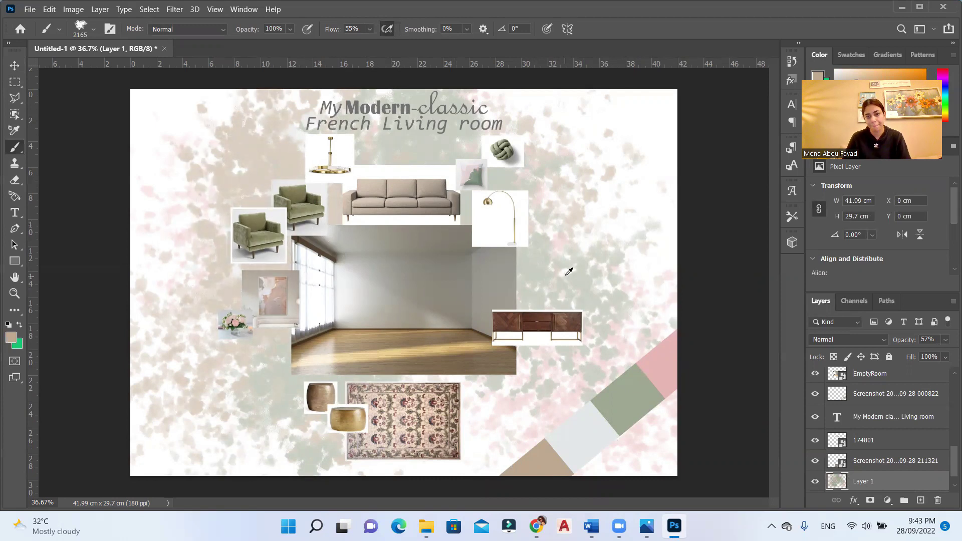
{"action": "key", "text": "v"}
{"action": "left_click", "coordinate": [946, 340]}
{"action": "left_click_drag", "start_coordinate": [928, 352], "coordinate": [917, 354]}
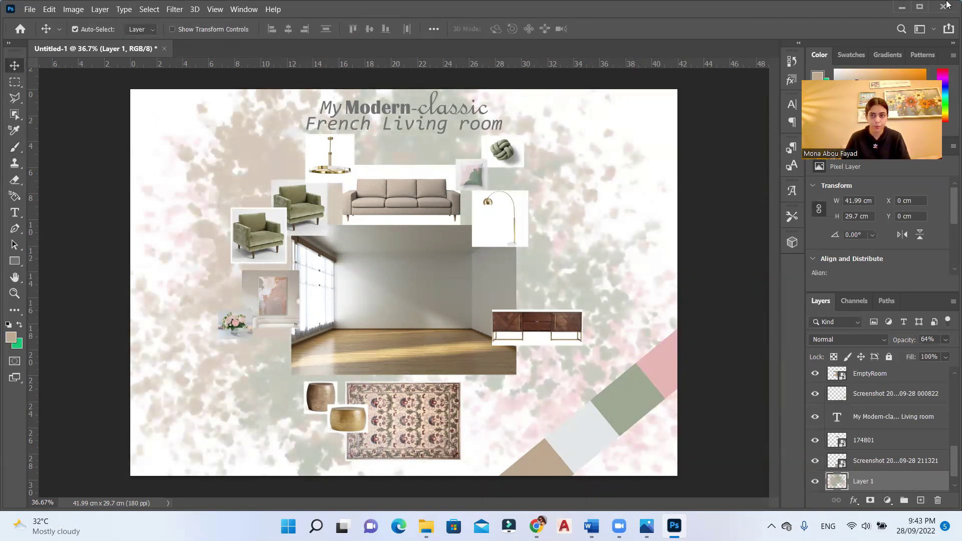
Add a stroke layer effect around the diagonal colour palette strip
{"action": "double_click", "coordinate": [930, 394]}
{"action": "double_click", "coordinate": [943, 395]}
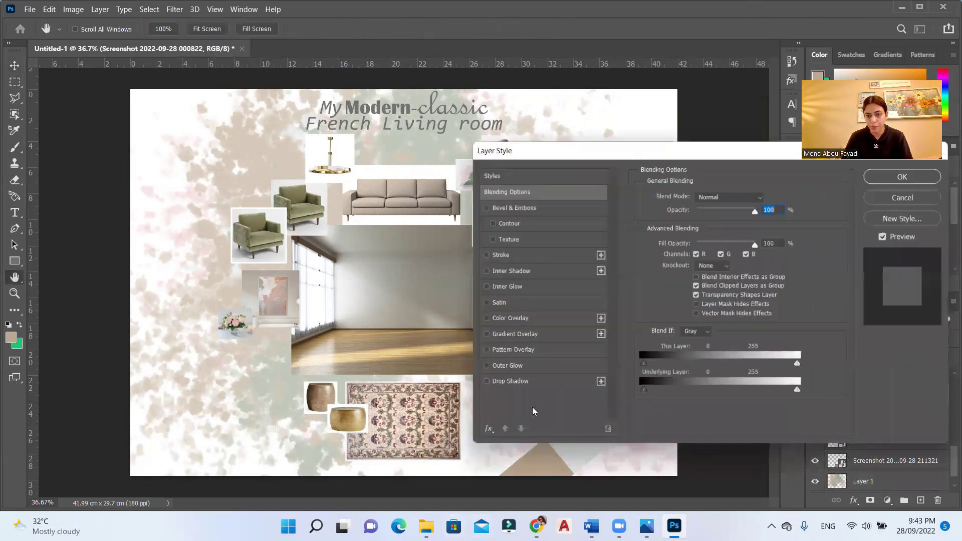
{"action": "left_click", "coordinate": [499, 254]}
{"action": "left_click_drag", "start_coordinate": [698, 148], "coordinate": [208, 127]}
{"action": "left_click_drag", "start_coordinate": [200, 175], "coordinate": [202, 175]}
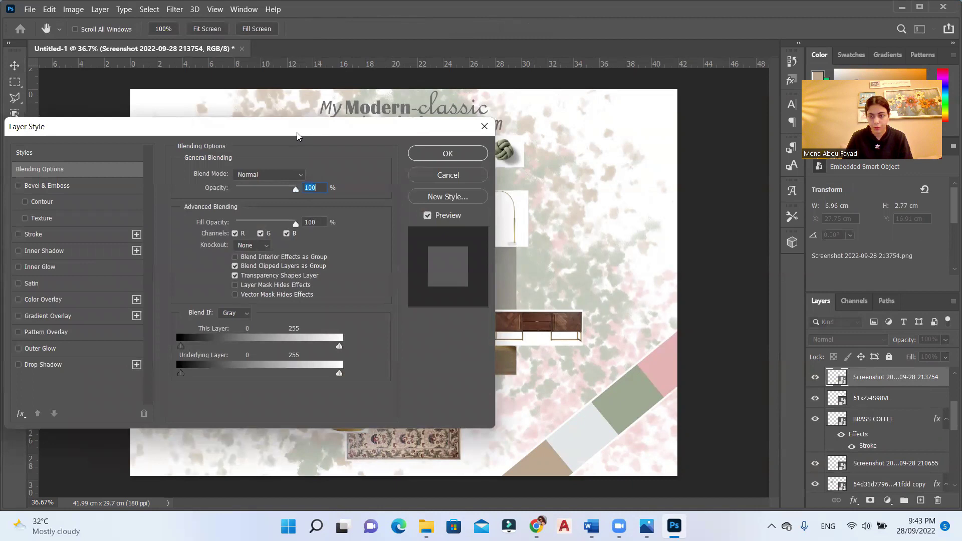
Add a white 10 px outside stroke to the wooden sideboard picture
{"action": "left_click_drag", "start_coordinate": [297, 136], "coordinate": [900, 128]}
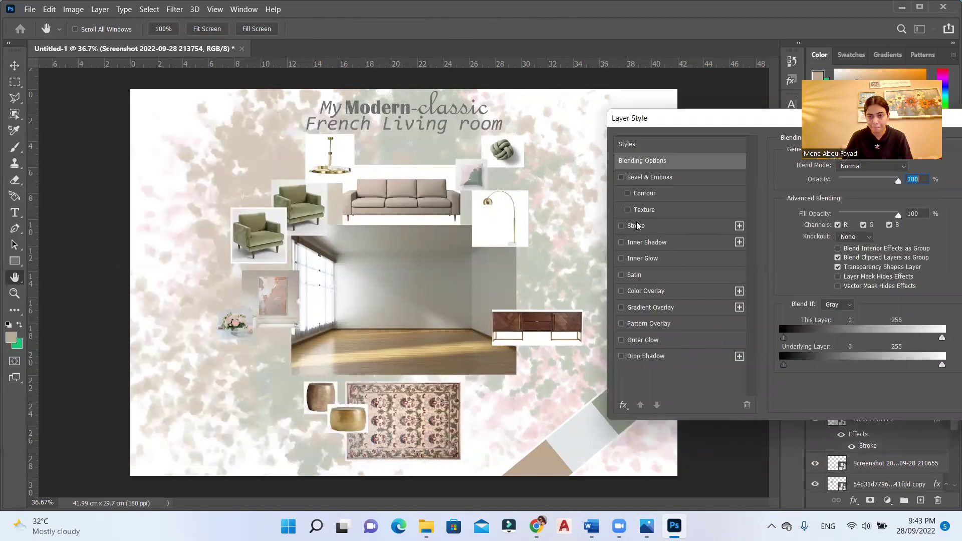
{"action": "left_click", "coordinate": [636, 226]}
{"action": "left_click", "coordinate": [844, 179]}
{"action": "left_click", "coordinate": [842, 188]}
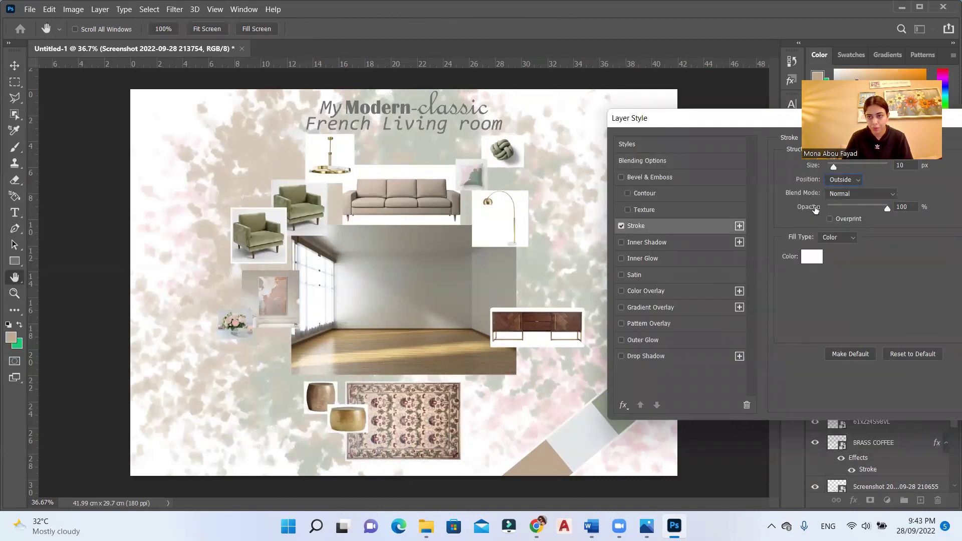
{"action": "left_click", "coordinate": [812, 256]}
{"action": "left_click_drag", "start_coordinate": [522, 263], "coordinate": [673, 169]}
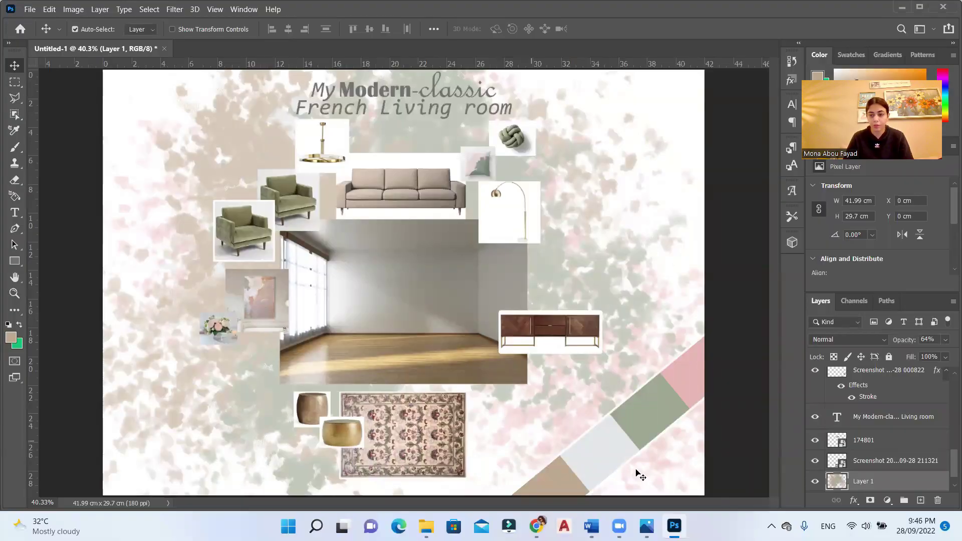
Lock the splatter layer and move the rug and both brass side tables up over the room's floor, with their layers in front
{"action": "left_click", "coordinate": [890, 358]}
{"action": "left_click_drag", "start_coordinate": [492, 459], "coordinate": [267, 407]}
{"action": "left_click_drag", "start_coordinate": [387, 434], "coordinate": [397, 404]}
{"action": "scroll", "coordinate": [906, 417], "scroll_direction": "up", "scroll_amount": 2}
{"action": "mouse_move", "coordinate": [899, 462]}
{"action": "left_mouse_down"}
{"action": "mouse_move", "coordinate": [895, 324]}
{"action": "mouse_move", "coordinate": [884, 380]}
{"action": "left_mouse_up"}
{"action": "left_click_drag", "start_coordinate": [423, 411], "coordinate": [423, 403]}
Shift the sideboard up and left, lower the sofa, floor lamp and cushions toward the room's wall, and bring the sofa layer to the front
{"action": "left_click_drag", "start_coordinate": [575, 333], "coordinate": [560, 311]}
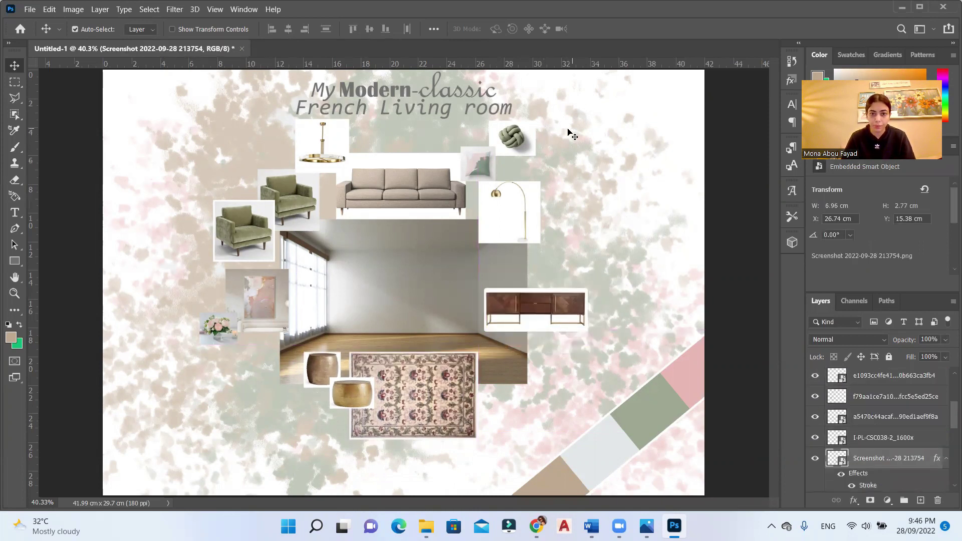
{"action": "left_click_drag", "start_coordinate": [512, 186], "coordinate": [512, 204]}
{"action": "left_click_drag", "start_coordinate": [410, 165], "coordinate": [410, 193]}
{"action": "left_click_drag", "start_coordinate": [876, 333], "coordinate": [876, 335]}
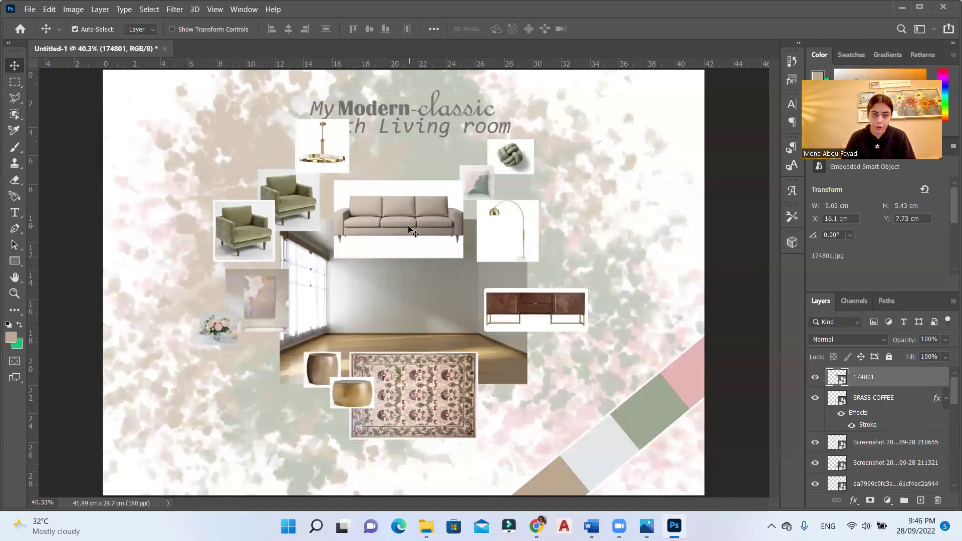
{"action": "left_click_drag", "start_coordinate": [409, 226], "coordinate": [411, 229]}
Move the armchairs down and the wall art and flower vase pictures to the right, overlapping the room's window side
{"action": "left_click_drag", "start_coordinate": [288, 217], "coordinate": [273, 249]}
{"action": "left_click_drag", "start_coordinate": [263, 312], "coordinate": [287, 303]}
{"action": "left_click_drag", "start_coordinate": [228, 324], "coordinate": [251, 319]}
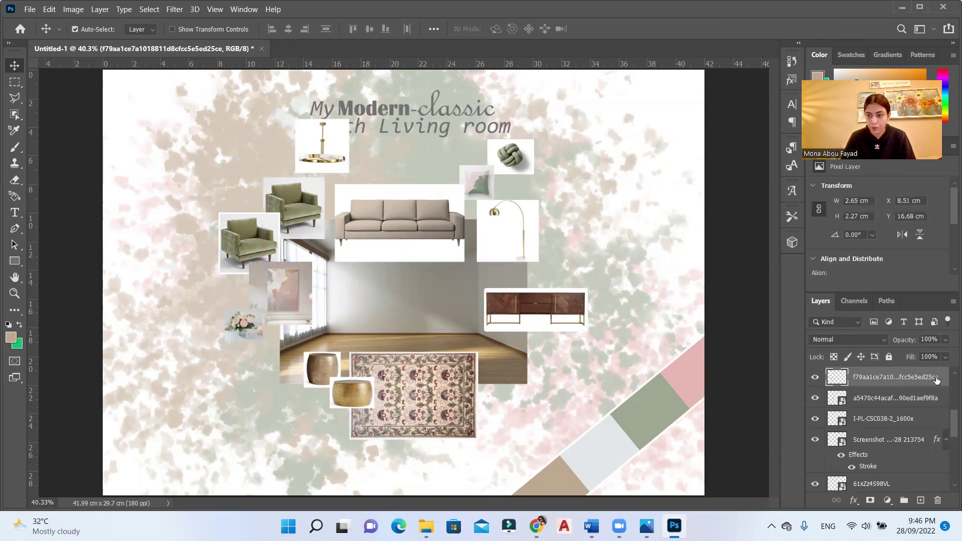
Add a white 7 px outside stroke to the flower vase picture
{"action": "double_click", "coordinate": [943, 377]}
{"action": "left_click", "coordinate": [218, 312]}
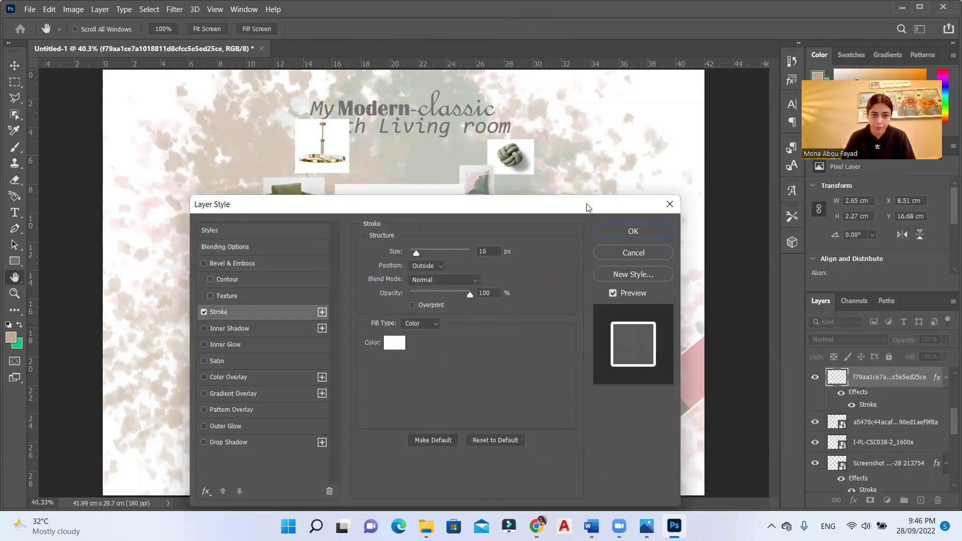
{"action": "left_click_drag", "start_coordinate": [588, 207], "coordinate": [655, 233]}
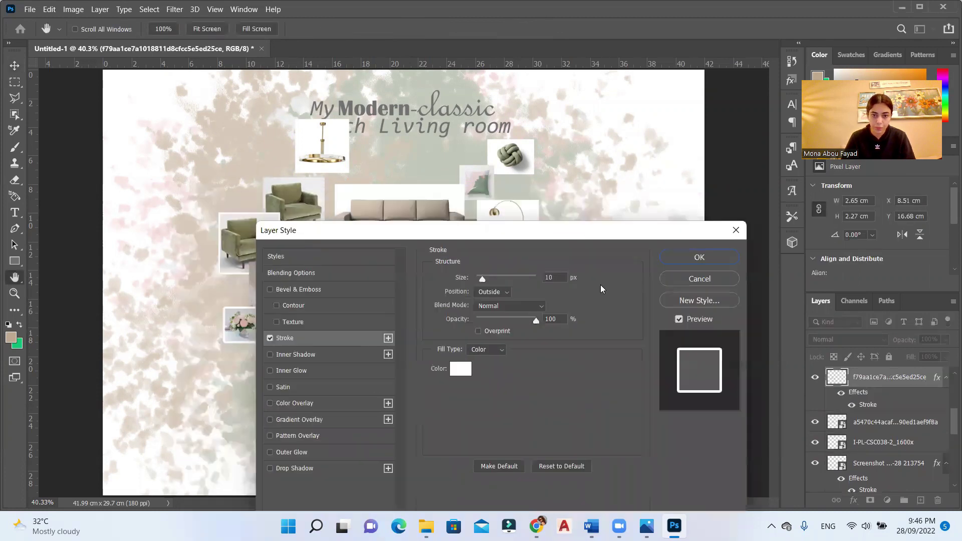
{"action": "key", "text": "v"}
{"action": "left_click", "coordinate": [722, 257]}
Move the chandelier picture to the left above the armchairs and shift the title back up to the canvas's upper edge
{"action": "left_click_drag", "start_coordinate": [330, 150], "coordinate": [251, 165]}
{"action": "left_click_drag", "start_coordinate": [412, 129], "coordinate": [409, 111]}
Enlarge the room and all furniture and decor pictures together to fill most of the canvas, and nudge the group slightly to the right
{"action": "left_click_drag", "start_coordinate": [553, 150], "coordinate": [245, 386]}
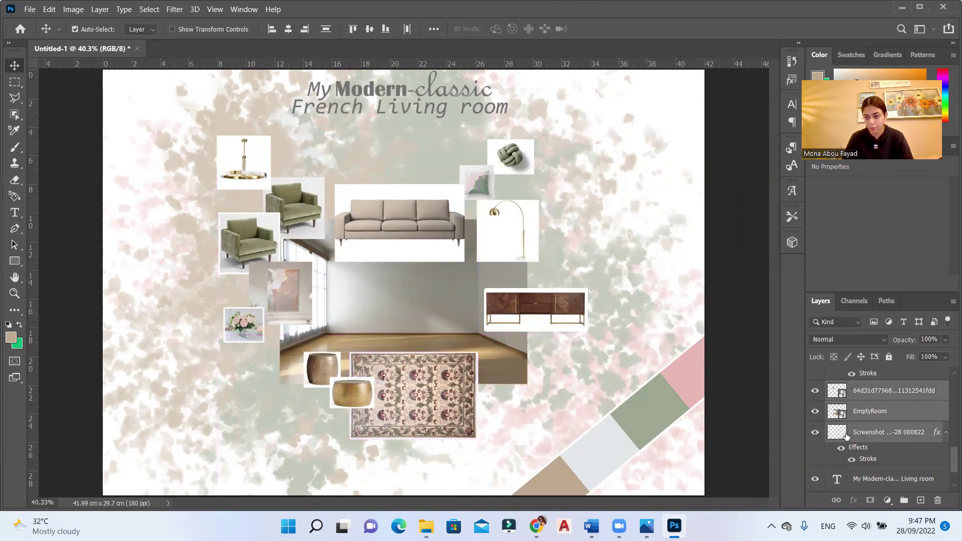
{"action": "key", "text": "ctrl+t"}
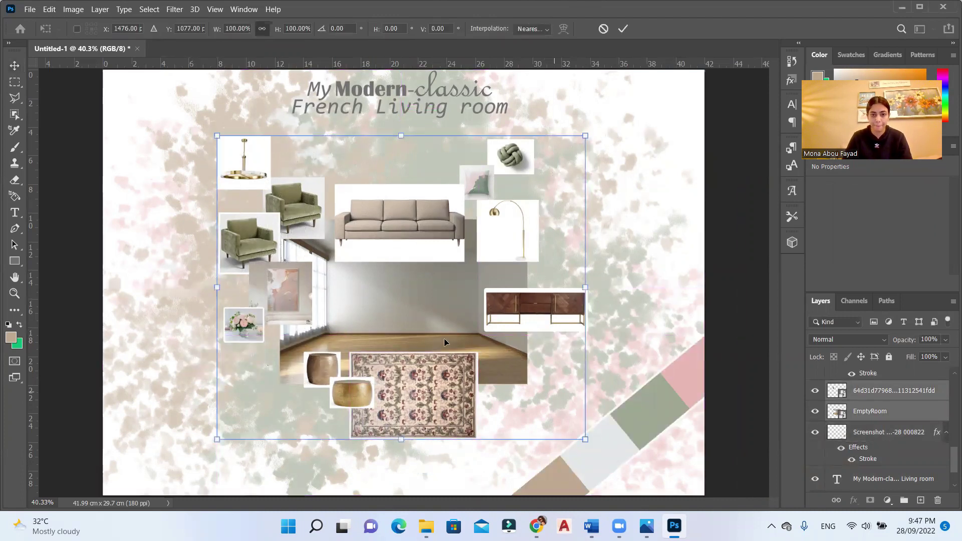
{"action": "left_click_drag", "start_coordinate": [227, 129], "coordinate": [176, 87]}
{"action": "left_click_drag", "start_coordinate": [578, 443], "coordinate": [626, 473]}
{"action": "left_click_drag", "start_coordinate": [481, 307], "coordinate": [493, 304]}
{"action": "left_click_drag", "start_coordinate": [170, 479], "coordinate": [148, 496]}
{"action": "left_click_drag", "start_coordinate": [641, 97], "coordinate": [648, 91]}
{"action": "key", "text": "Return"}
{"action": "scroll", "coordinate": [449, 255], "scroll_direction": "down", "scroll_amount": 1}
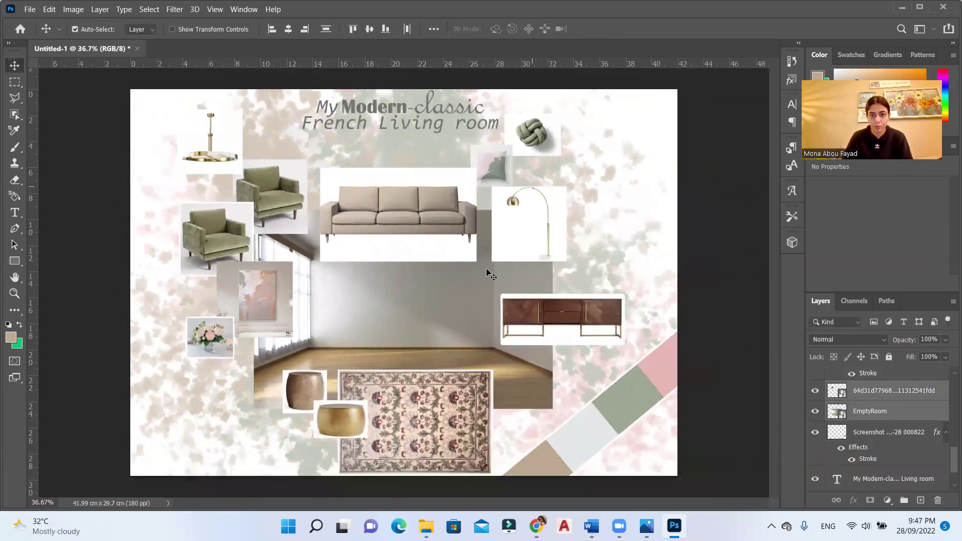
{"action": "mouse_move", "coordinate": [477, 284]}
{"action": "left_mouse_down"}
{"action": "mouse_move", "coordinate": [480, 276]}
{"action": "mouse_move", "coordinate": [481, 283]}
{"action": "left_mouse_up"}
{"action": "left_click", "coordinate": [620, 199]}
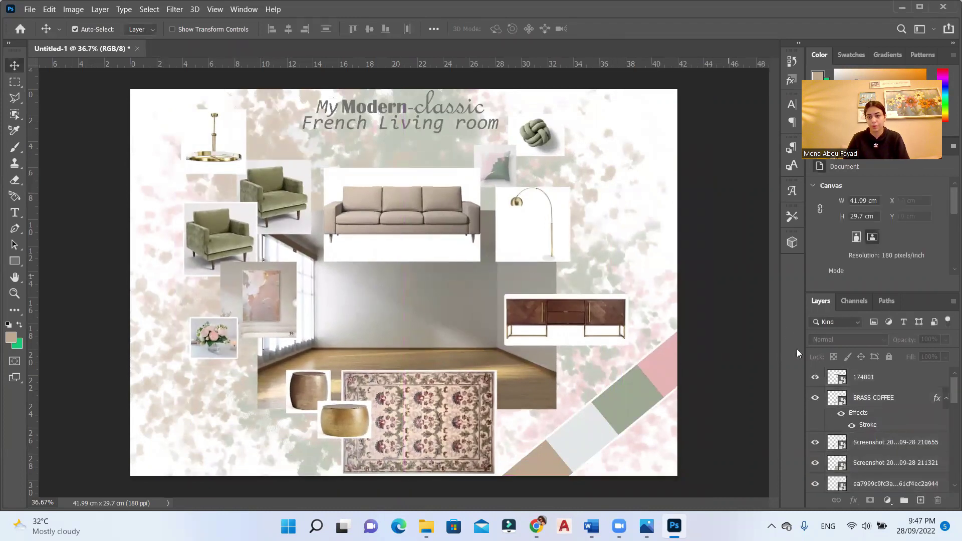
Enlarge the splatter layer to about 50.76 x 35.9 cm, extending past all canvas edges, and reduce its opacity to 43%
{"action": "scroll", "coordinate": [888, 466], "scroll_direction": "down", "scroll_amount": 5}
{"action": "left_click", "coordinate": [884, 462]}
{"action": "key", "text": "ctrl+t"}
{"action": "key", "text": "ctrl+minus"}
{"action": "key", "text": "ctrl+minus"}
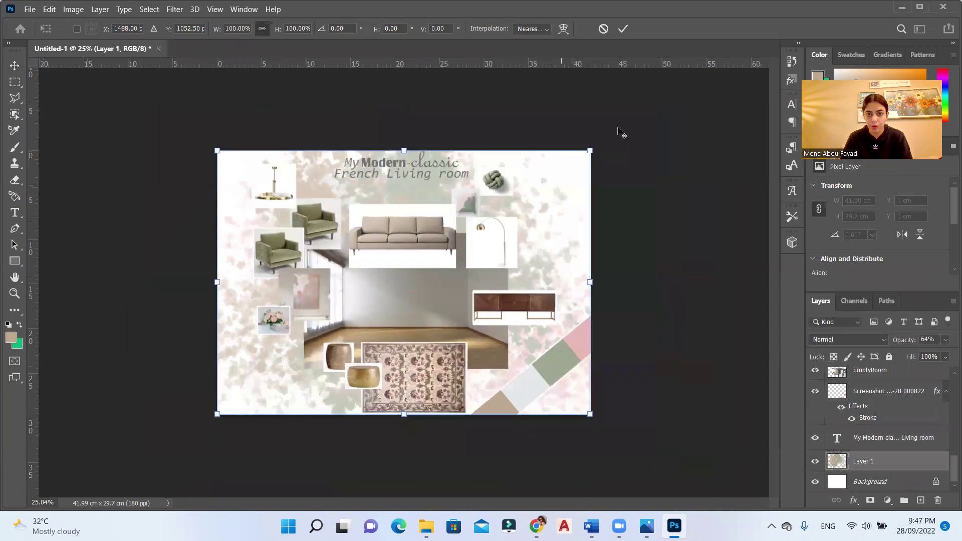
{"action": "left_click_drag", "start_coordinate": [590, 152], "coordinate": [633, 119]}
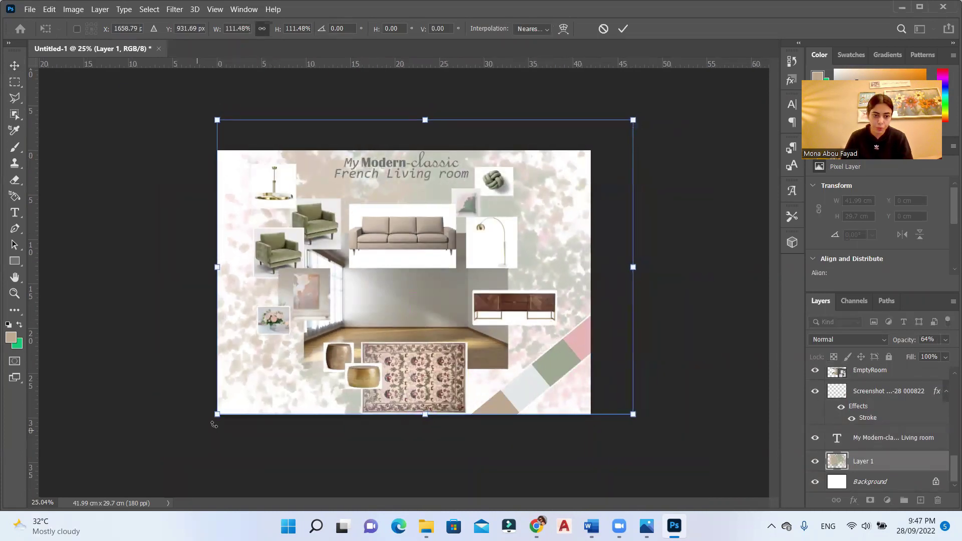
{"action": "left_click_drag", "start_coordinate": [217, 414], "coordinate": [181, 441]}
{"action": "key", "text": "Return"}
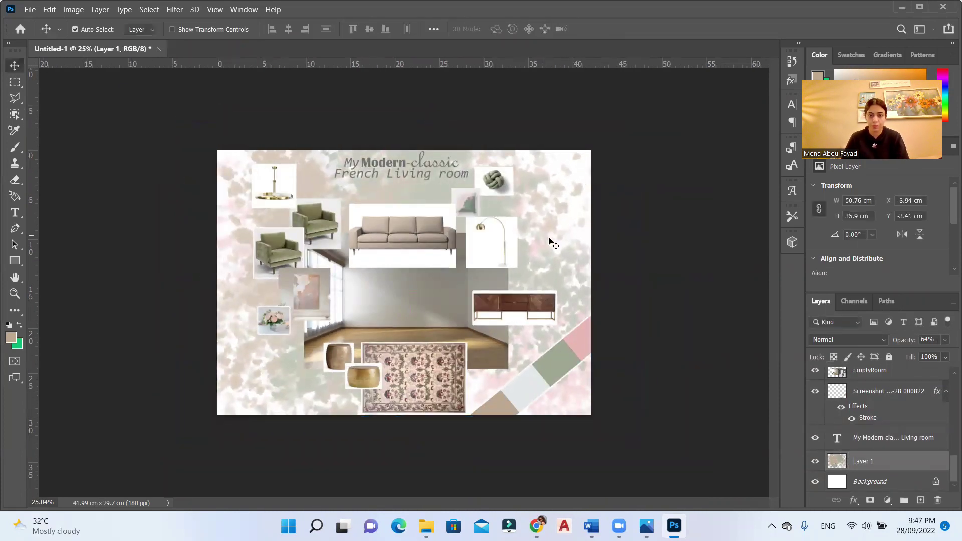
{"action": "left_click_drag", "start_coordinate": [913, 353], "coordinate": [917, 354]}
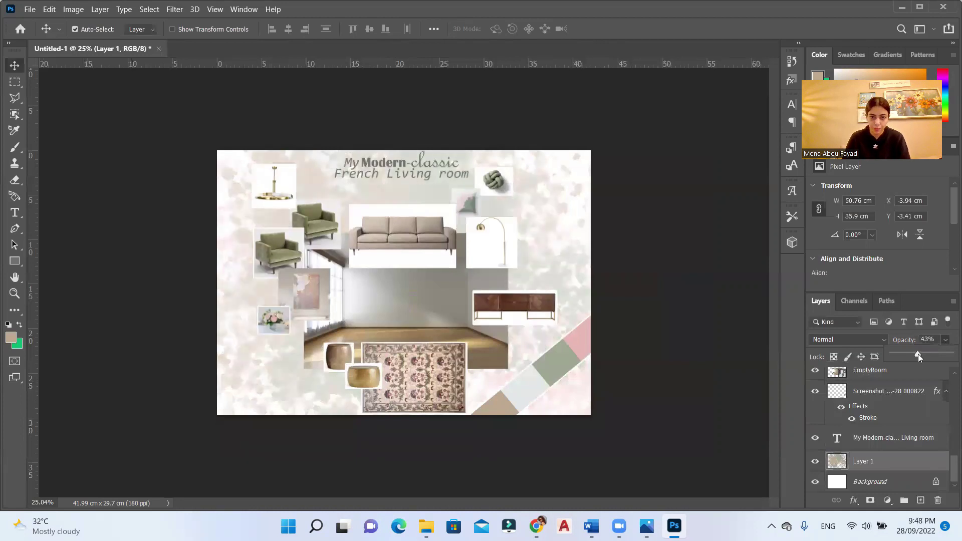
Add a text box about 9.36 x 7.4 cm in the canvas's lower-left area reading "calm", "comfortable", "& stylish" on three lines
{"action": "key", "text": "ctrl+plus"}
{"action": "key", "text": "t"}
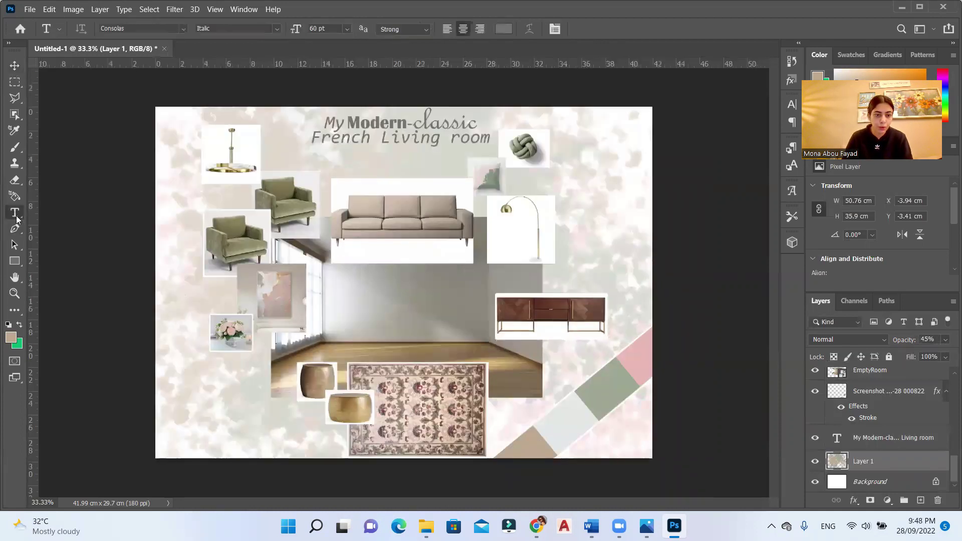
{"action": "left_click_drag", "start_coordinate": [168, 390], "coordinate": [278, 450]}
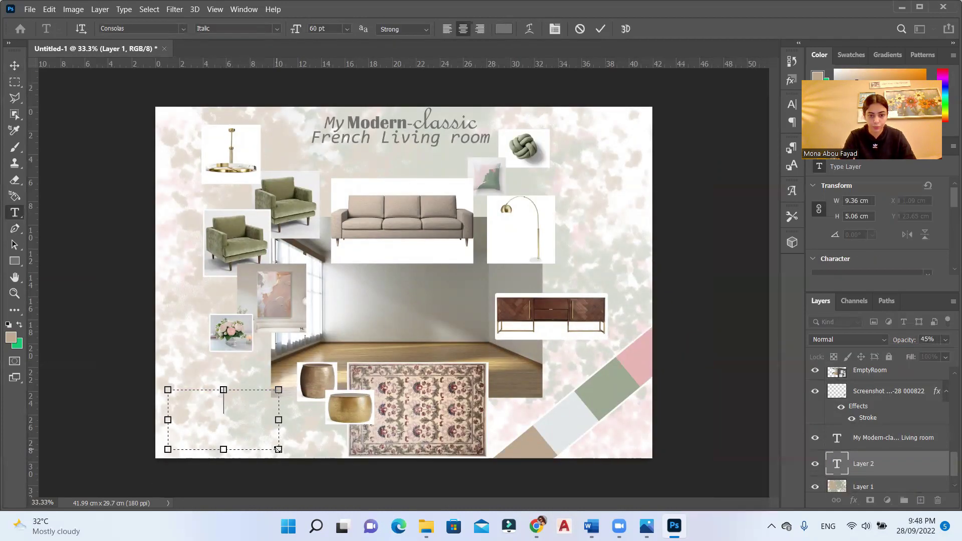
{"action": "type", "text": "calm"}
{"action": "key", "text": "Return"}
{"action": "type", "text": "comfortable"}
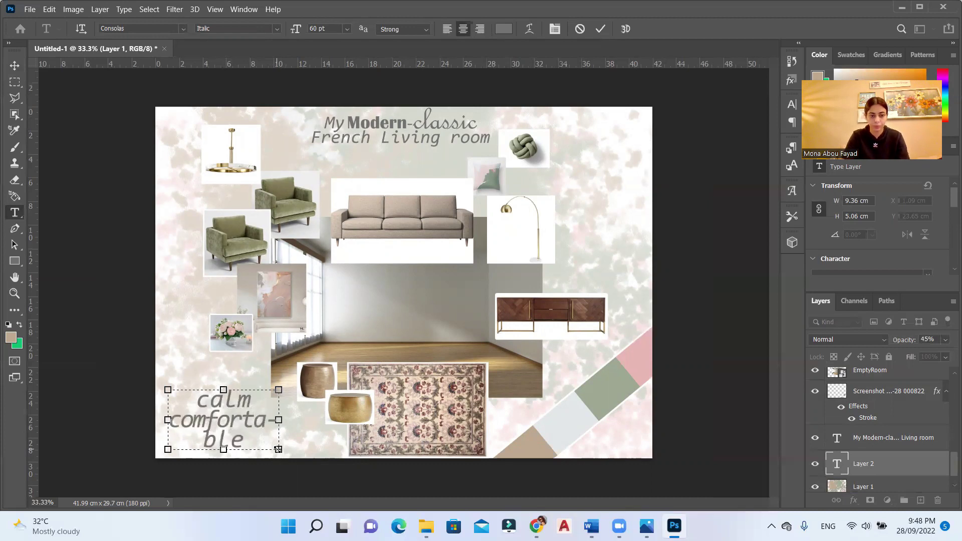
{"action": "left_click_drag", "start_coordinate": [223, 391], "coordinate": [232, 362]}
{"action": "type", "text": "stylish"}
Set the font size of the whole new text block to 30 pt
{"action": "key", "text": "ctrl+a"}
{"action": "left_click", "coordinate": [347, 29]}
{"action": "left_click", "coordinate": [329, 178]}
{"action": "left_click", "coordinate": [347, 28]}
{"action": "left_click", "coordinate": [328, 152]}
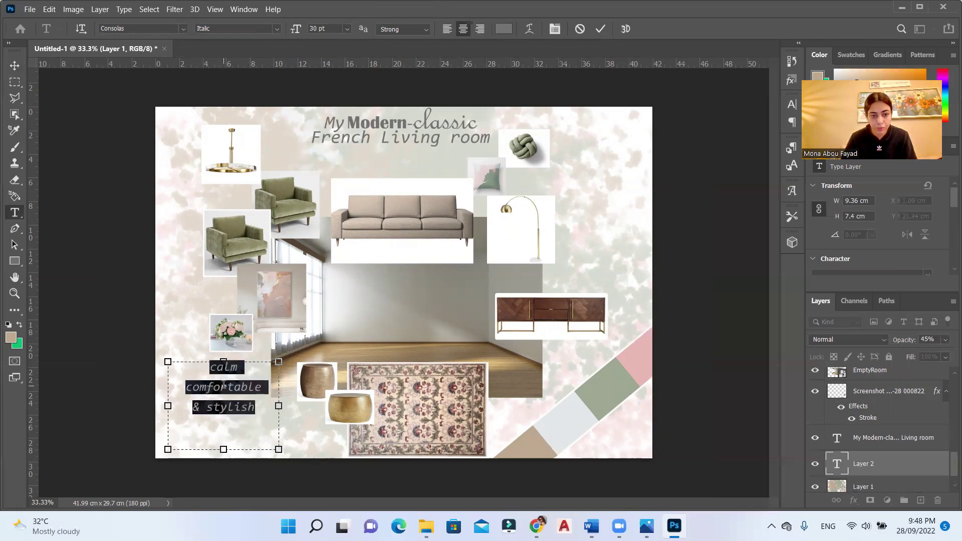
Change the font of "comfortable" to French Script MT and of "& stylish" to Britannic Bold
{"action": "left_click", "coordinate": [183, 29]}
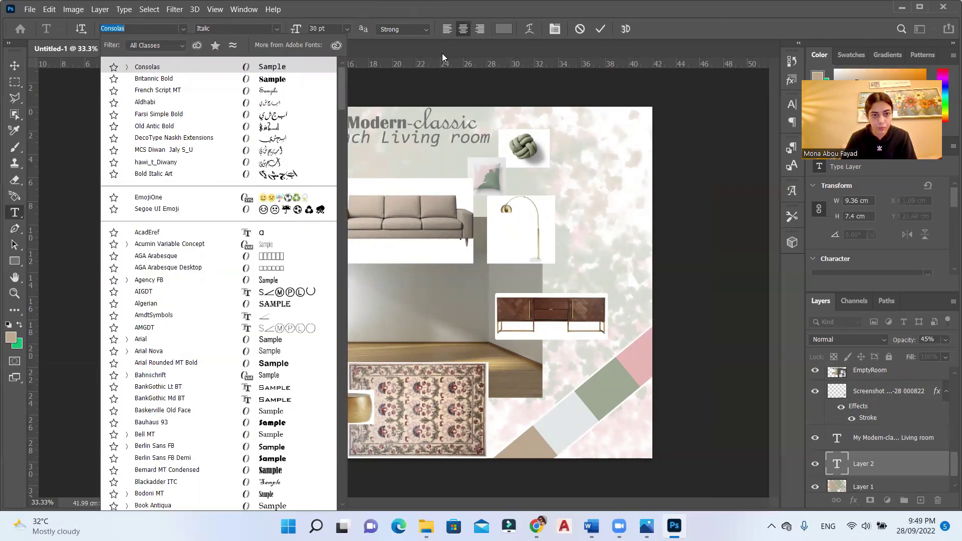
{"action": "left_click", "coordinate": [289, 93]}
{"action": "double_click", "coordinate": [232, 406]}
{"action": "left_click", "coordinate": [184, 29]}
{"action": "left_click", "coordinate": [270, 89]}
Tighten the line spacing of all three text lines to 24 pt leading
{"action": "key", "text": "ctrl+a"}
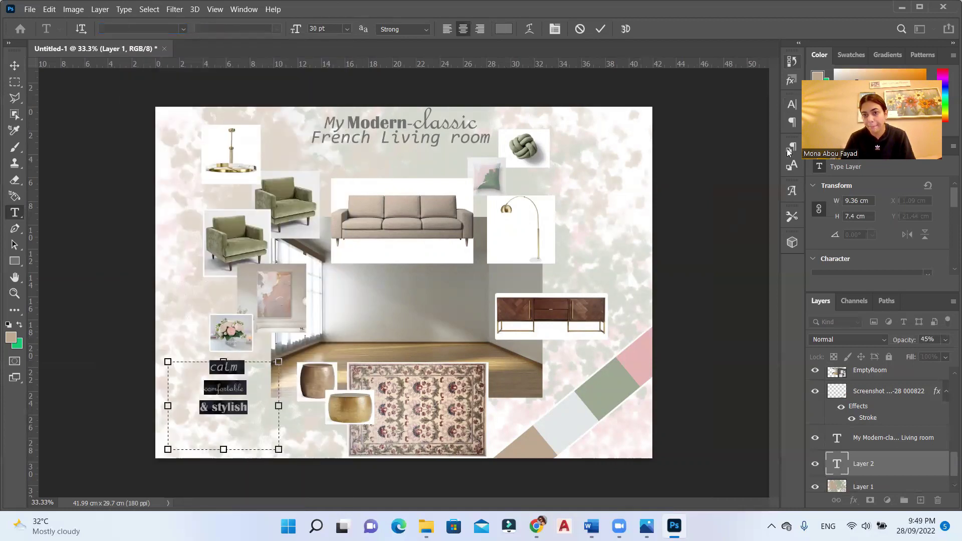
{"action": "left_click", "coordinate": [790, 126]}
{"action": "left_click", "coordinate": [793, 103]}
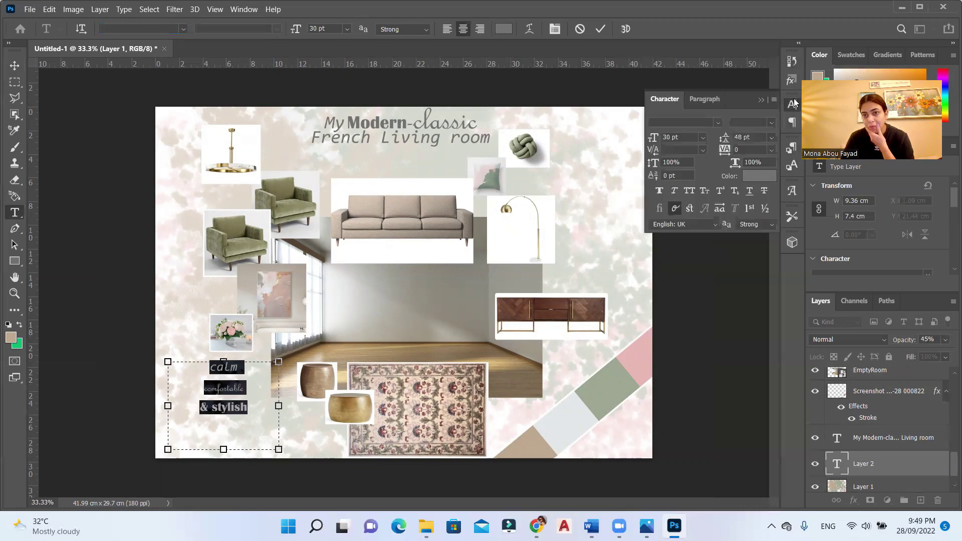
{"action": "left_click", "coordinate": [772, 138]}
{"action": "left_click", "coordinate": [756, 261]}
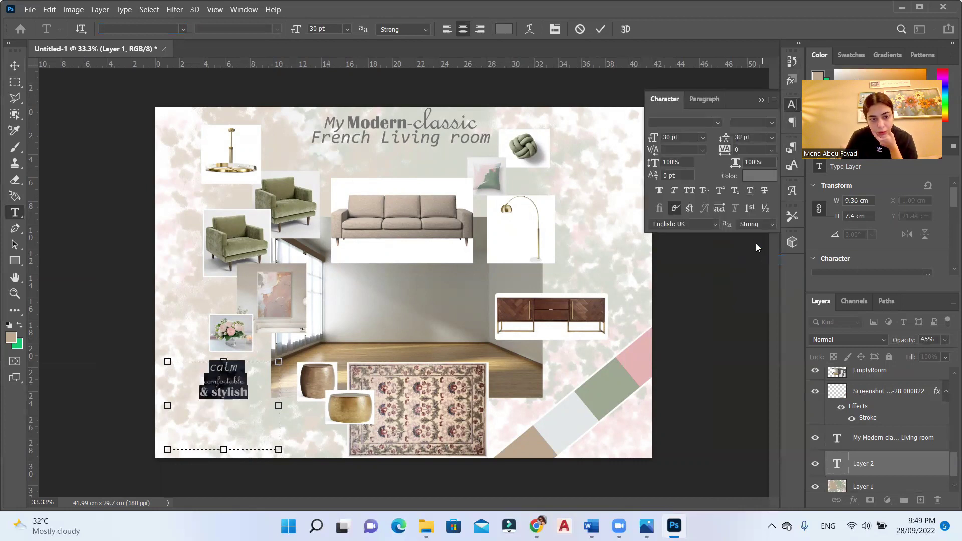
{"action": "left_click", "coordinate": [771, 137]}
{"action": "left_click", "coordinate": [756, 253]}
Shrink the text box around the three lines to about 6.33 x 3.14 cm and finish editing the text
{"action": "left_click", "coordinate": [230, 417]}
{"action": "key", "text": "super"}
{"action": "left_click_drag", "start_coordinate": [224, 450], "coordinate": [223, 397]}
{"action": "left_click_drag", "start_coordinate": [168, 380], "coordinate": [196, 379]}
{"action": "left_click", "coordinate": [602, 29]}
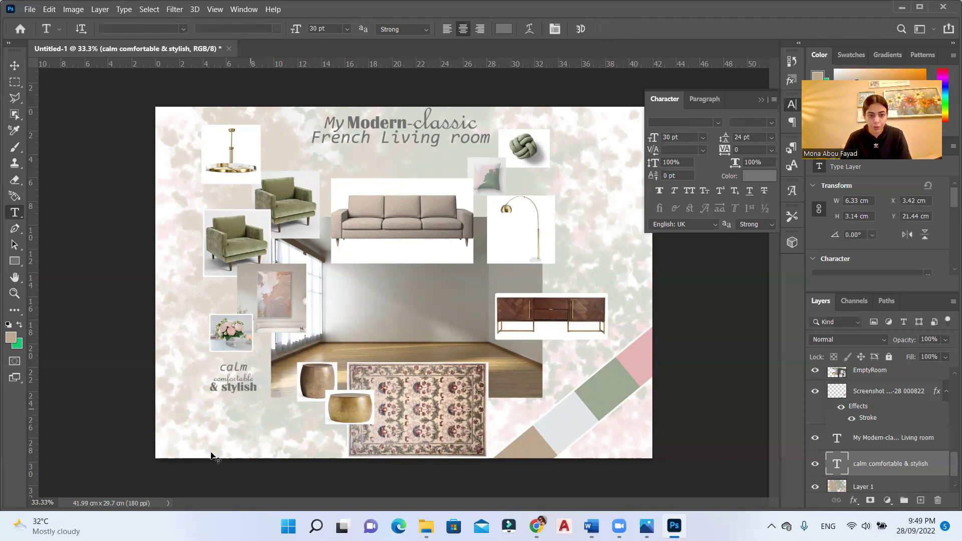
Enlarge the "calm comfortable & stylish" text to about 13.7 x 6.8 cm and position it in the canvas's lower-left corner
{"action": "scroll", "coordinate": [236, 346], "scroll_direction": "up", "scroll_amount": 2}
{"action": "scroll", "coordinate": [235, 346], "scroll_direction": "down", "scroll_amount": 1}
{"action": "scroll", "coordinate": [235, 346], "scroll_direction": "down", "scroll_amount": 1}
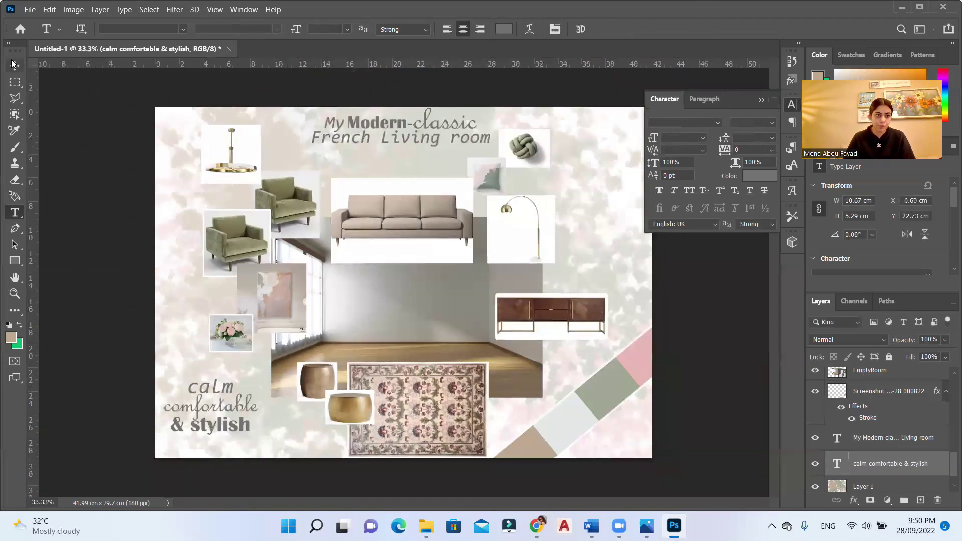
{"action": "key", "text": "ctrl+t"}
{"action": "left_click_drag", "start_coordinate": [273, 374], "coordinate": [309, 359]}
{"action": "left_click_drag", "start_coordinate": [259, 433], "coordinate": [251, 452]}
{"action": "key", "text": "Return"}
{"action": "scroll", "coordinate": [251, 418], "scroll_direction": "down", "scroll_amount": 1}
{"action": "left_click", "coordinate": [792, 105]}
{"action": "scroll", "coordinate": [693, 170], "scroll_direction": "up", "scroll_amount": 1}
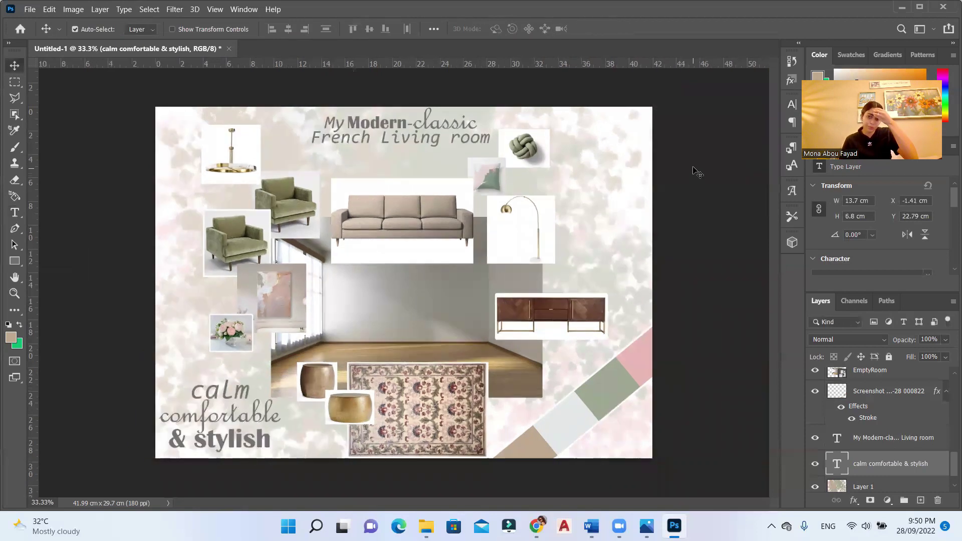